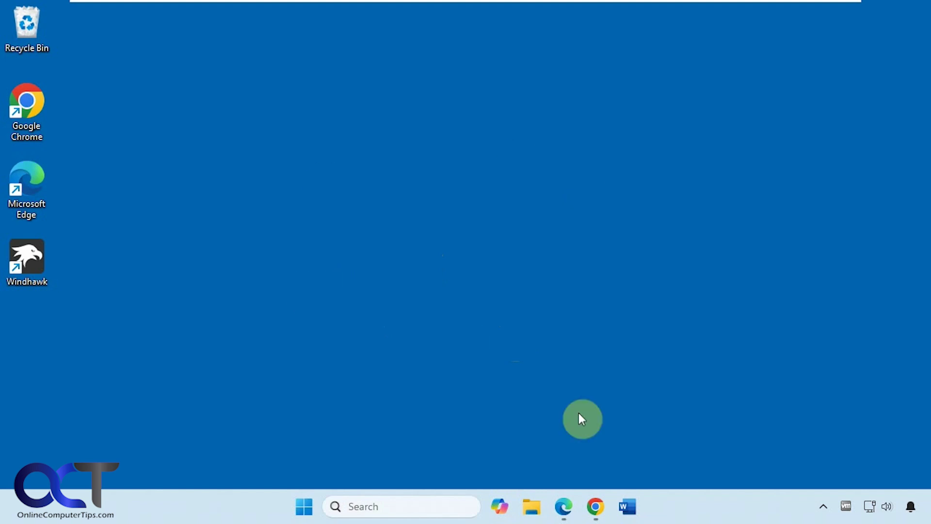
# Drag the site's address-bar padlock onto the desktop to create a 'Home - Online Computer Tips' shortcut.
pyautogui.click(563, 506)
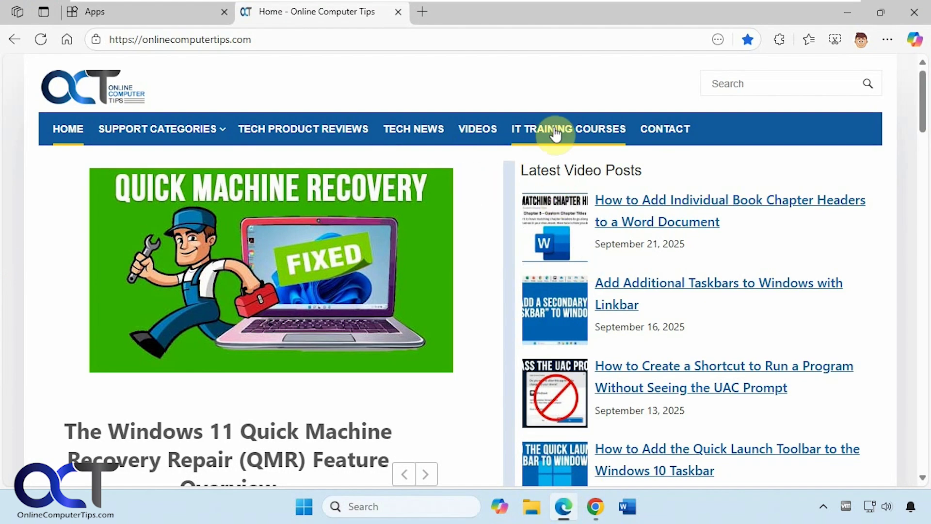
pyautogui.click(883, 9)
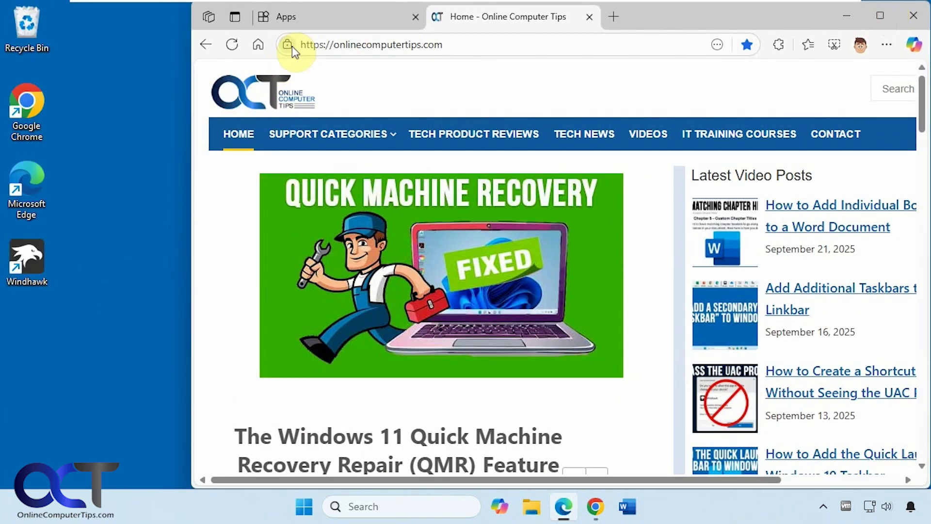
pyautogui.moveTo(288, 45); pyautogui.dragTo(117, 293)
pyautogui.click(854, 19)
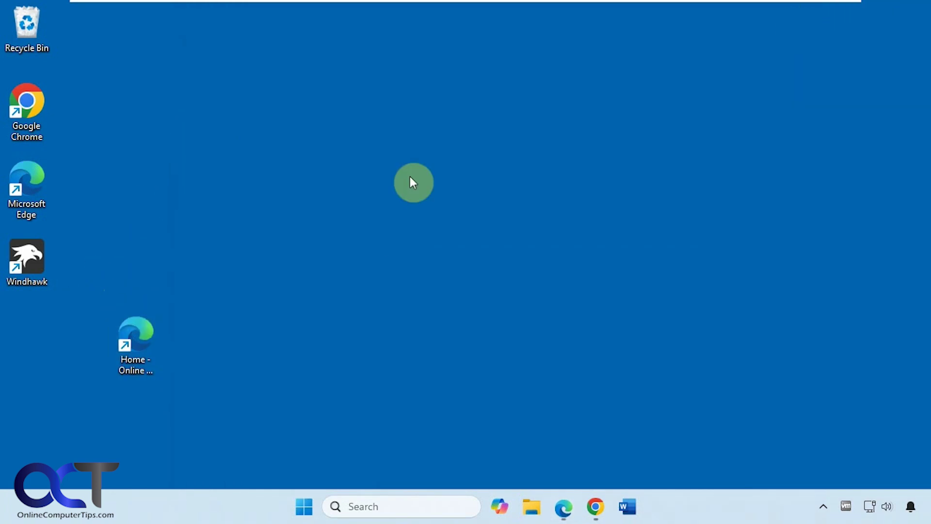
pyautogui.rightClick(138, 344)
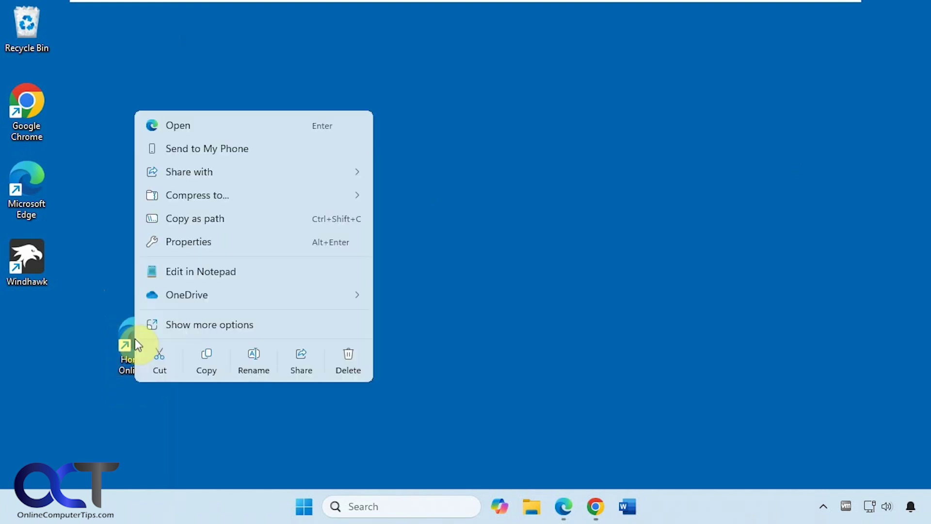
pyautogui.click(193, 233)
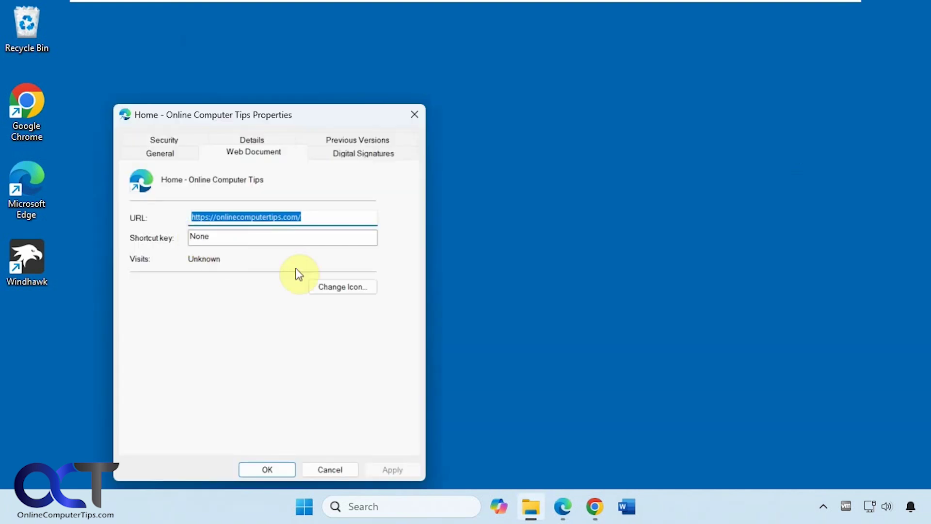
pyautogui.click(333, 289)
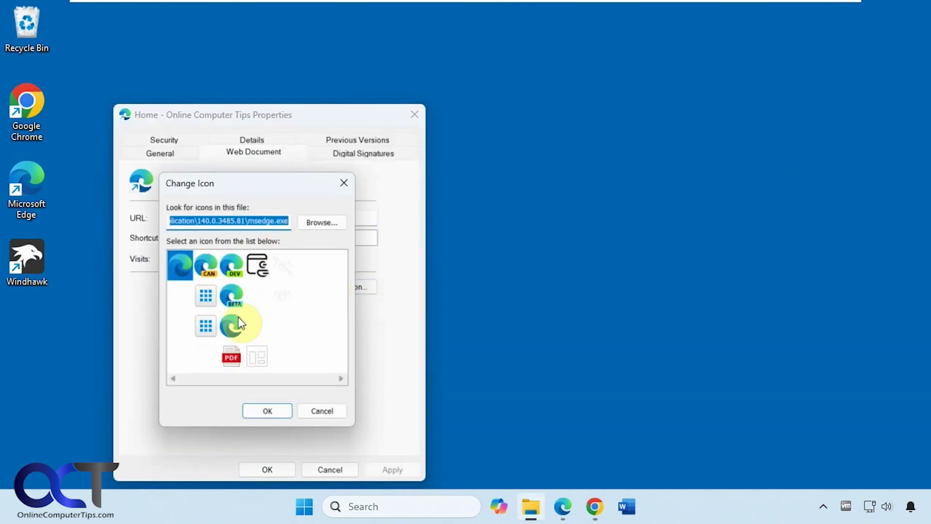
pyautogui.click(313, 221)
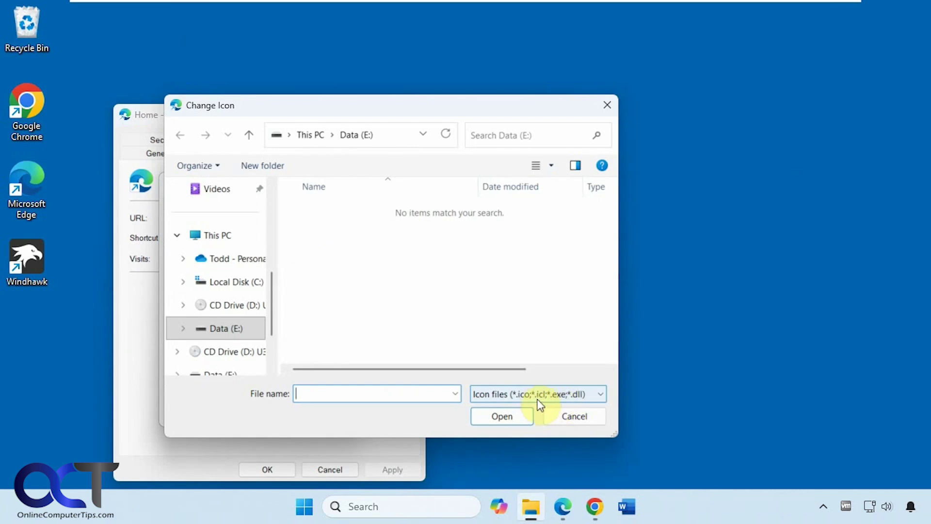
pyautogui.click(563, 414)
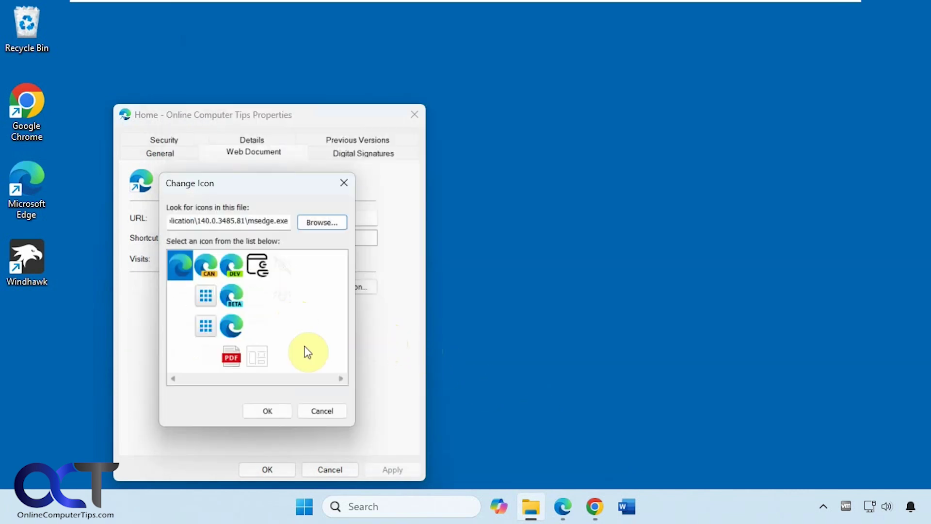
pyautogui.click(322, 411)
# Close the shortcut's properties and try dragging the shortcut onto the taskbar.
pyautogui.click(327, 470)
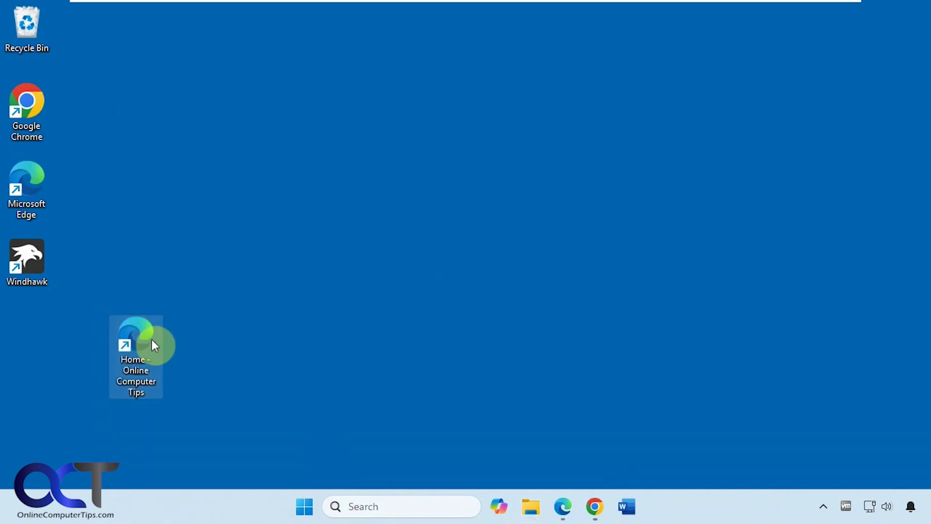
pyautogui.moveTo(154, 344)
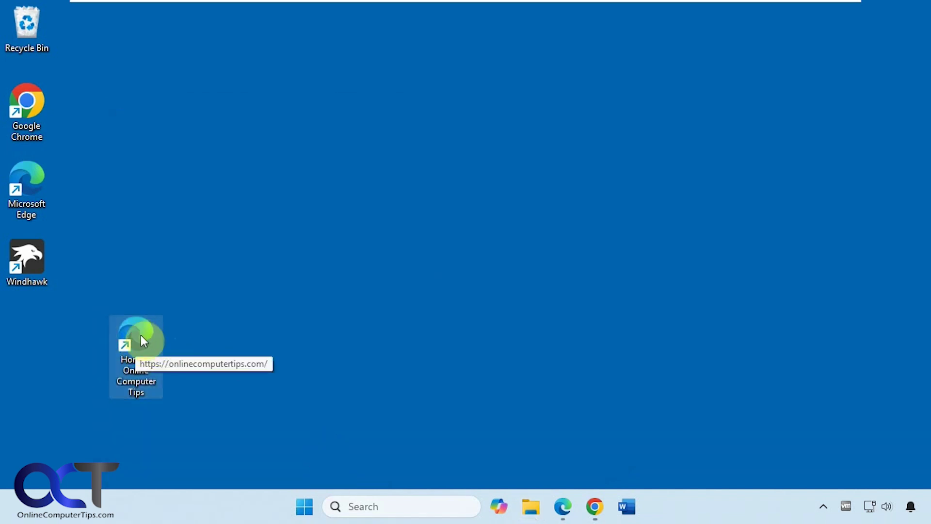
pyautogui.moveTo(140, 336); pyautogui.dragTo(677, 514)
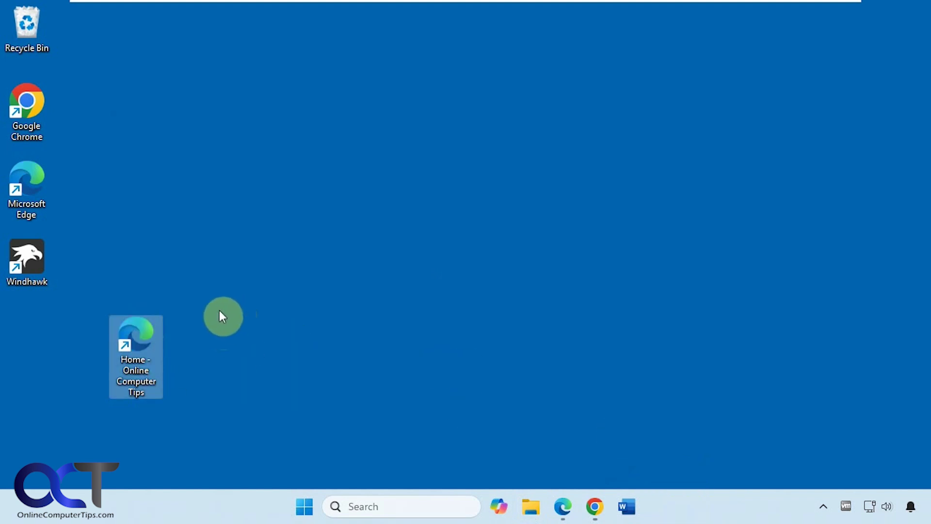
# Check the shortcut's context menu, then drag the shortcut onto the Recycle Bin.
pyautogui.rightClick(138, 342)
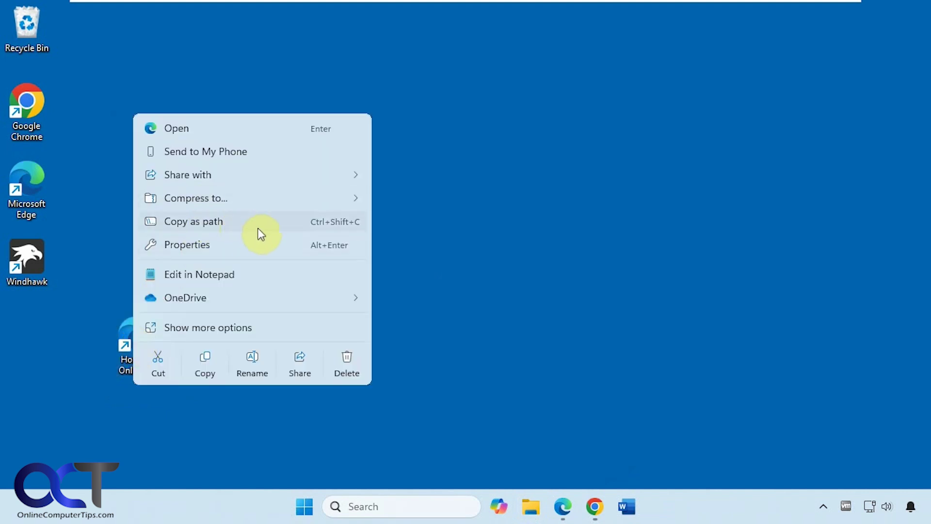
pyautogui.click(483, 230)
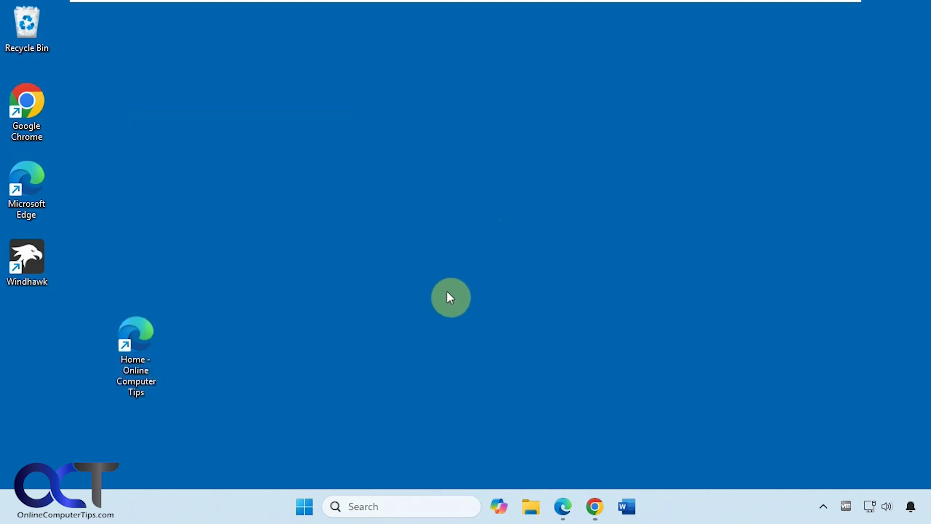
pyautogui.moveTo(135, 341); pyautogui.dragTo(32, 21)
# Maximize Edge, pin the site via More tools > Pin to taskbar, then unpin its taskbar icon.
pyautogui.click(563, 507)
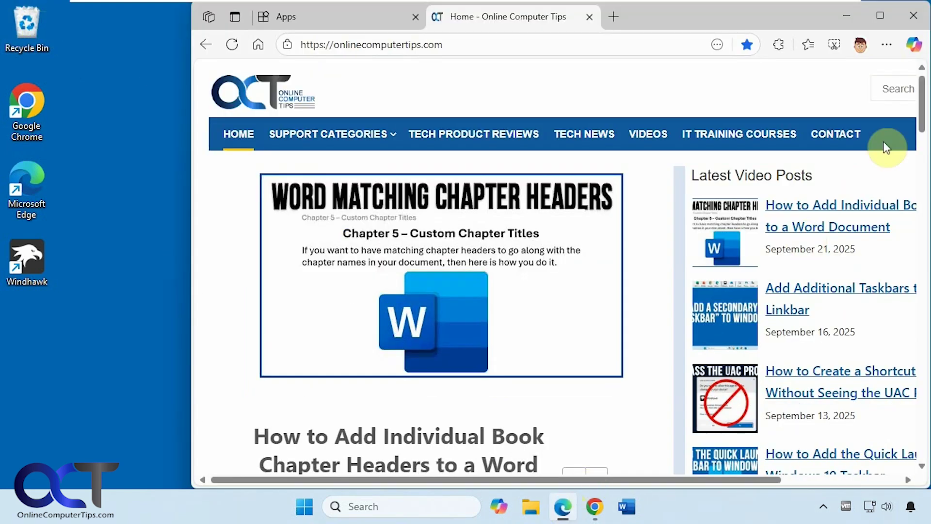
pyautogui.click(879, 15)
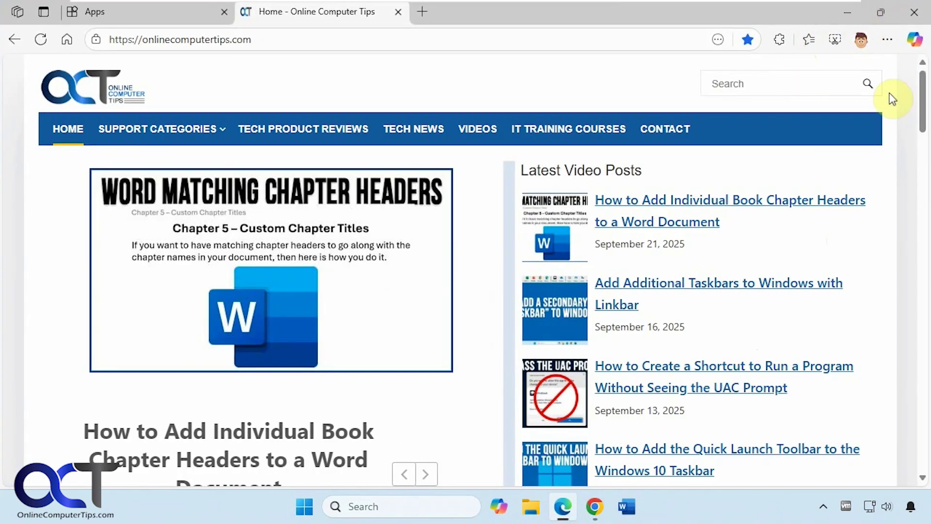
pyautogui.click(888, 40)
pyautogui.scroll(-1, 757, 387)
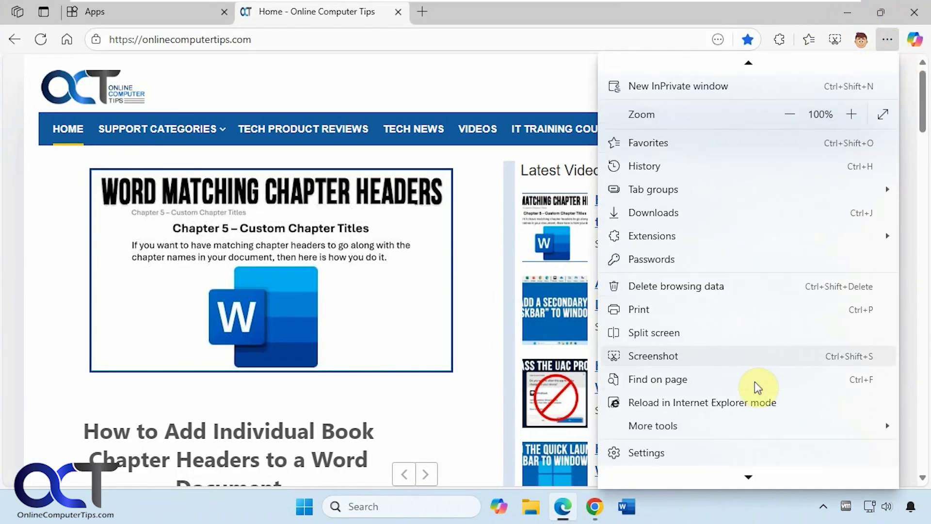
pyautogui.scroll(-1, 757, 387)
pyautogui.moveTo(692, 401)
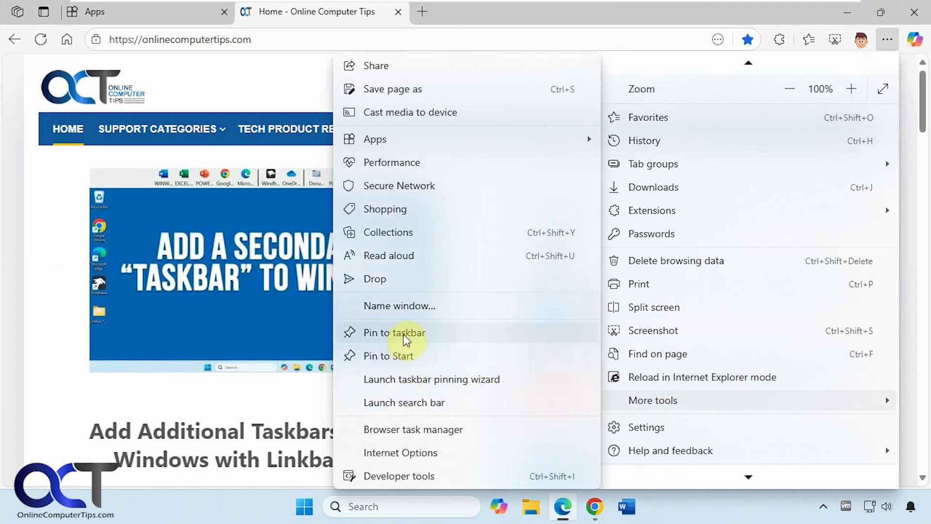
pyautogui.click(406, 334)
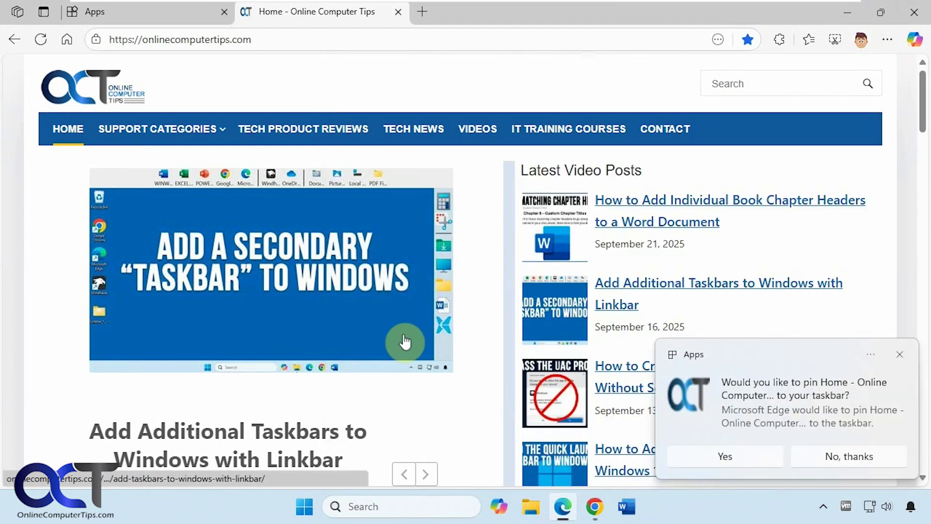
pyautogui.click(708, 454)
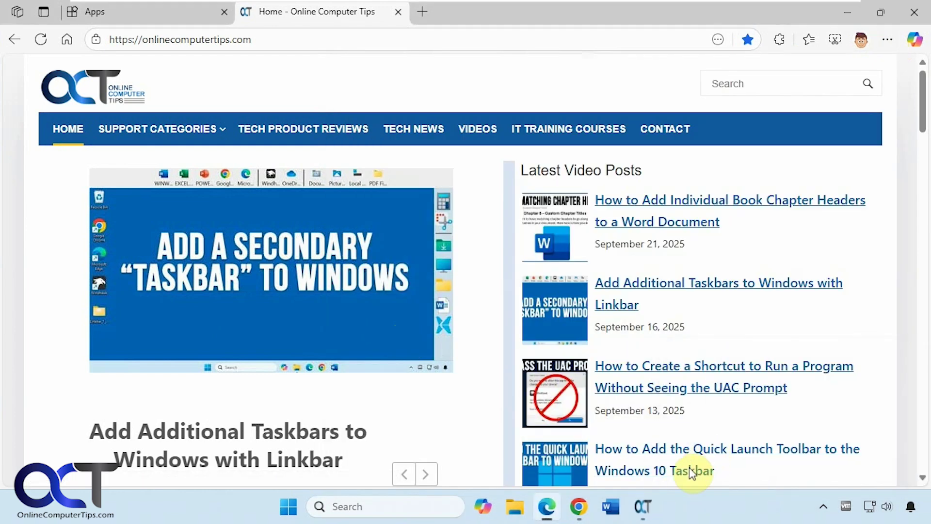
pyautogui.rightClick(649, 511)
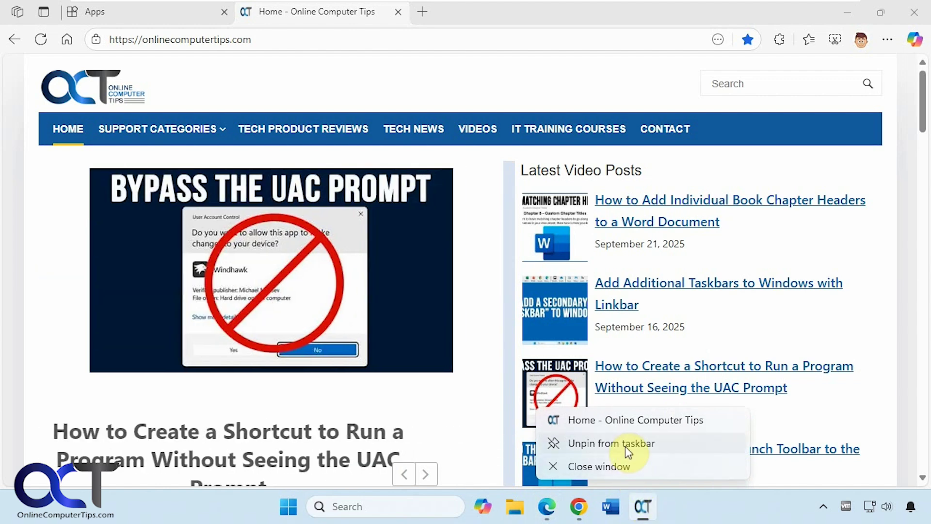
pyautogui.click(625, 443)
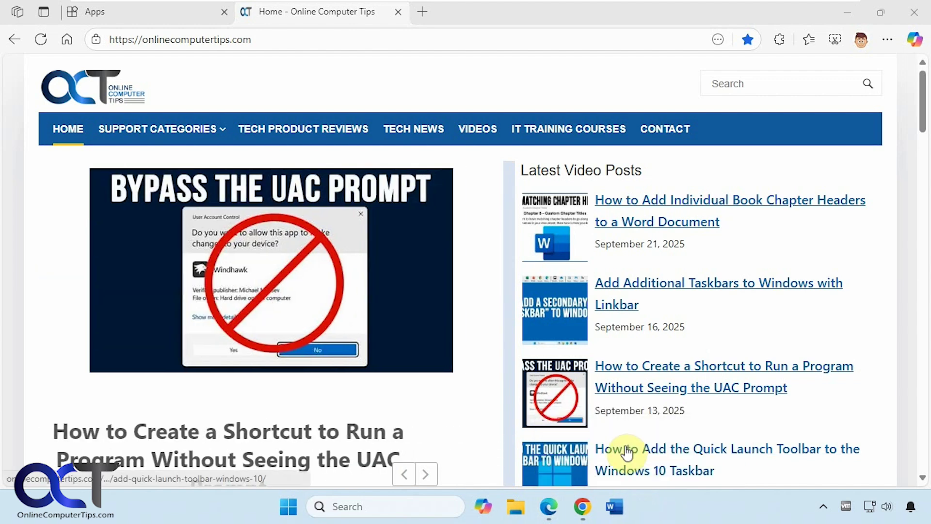
# Choose More tools > Apps > Install this site as an app from Edge's menu.
pyautogui.click(890, 37)
pyautogui.scroll(-1, 759, 376)
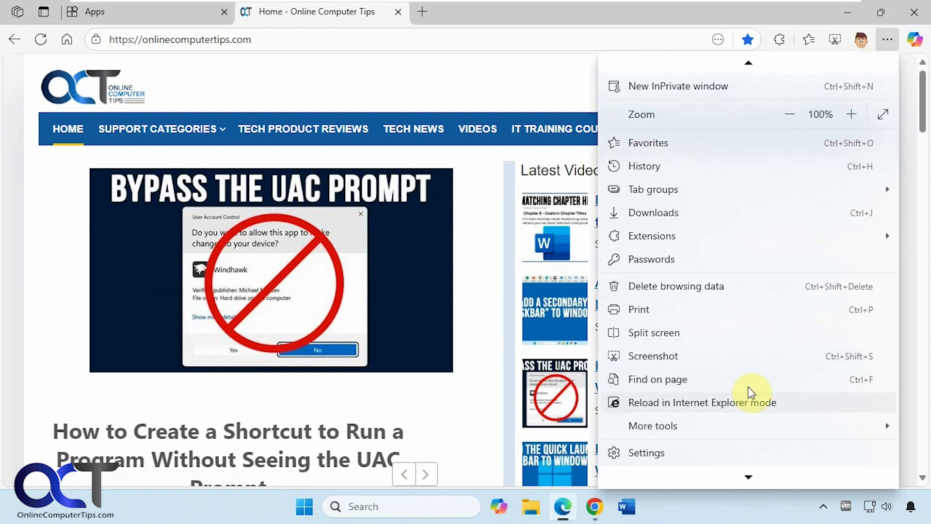
pyautogui.moveTo(723, 429)
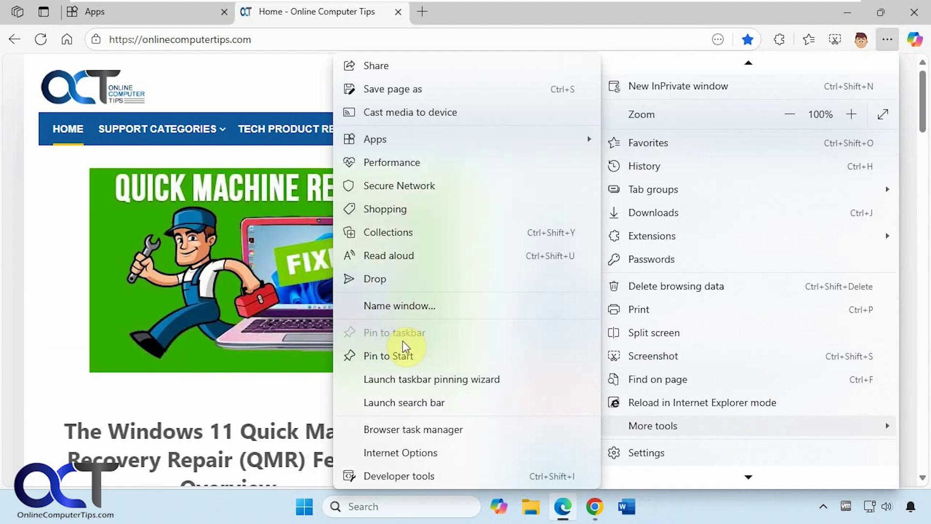
pyautogui.moveTo(410, 138)
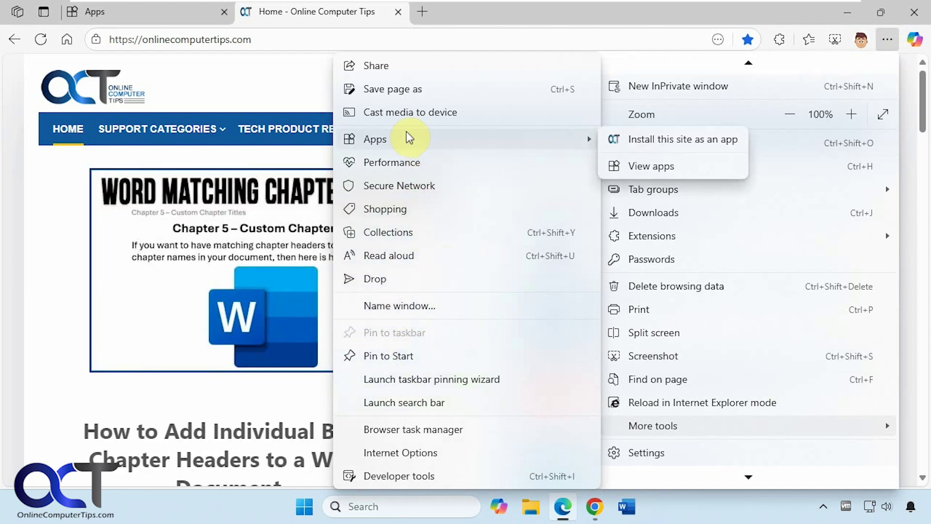
# Install Online Computer Tips as an app, allowing it to pin to the taskbar and Start.
pyautogui.click(660, 140)
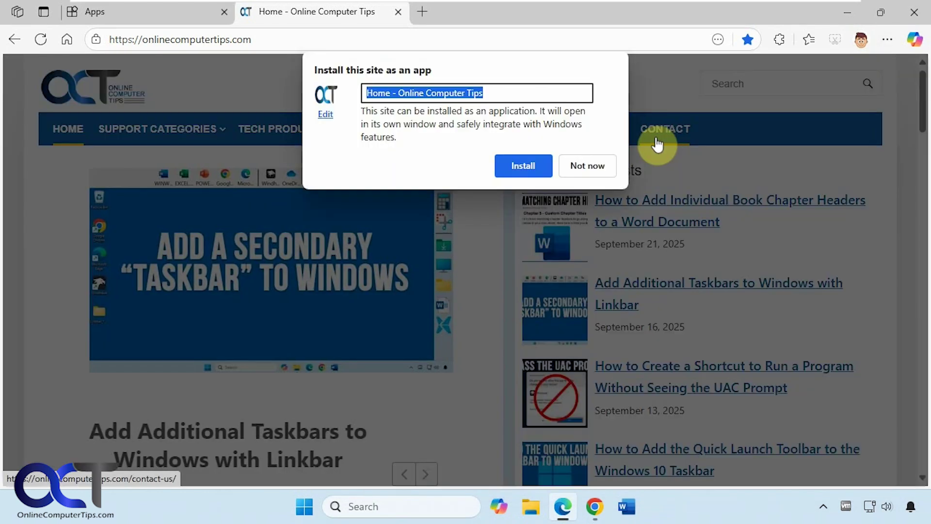
pyautogui.click(519, 165)
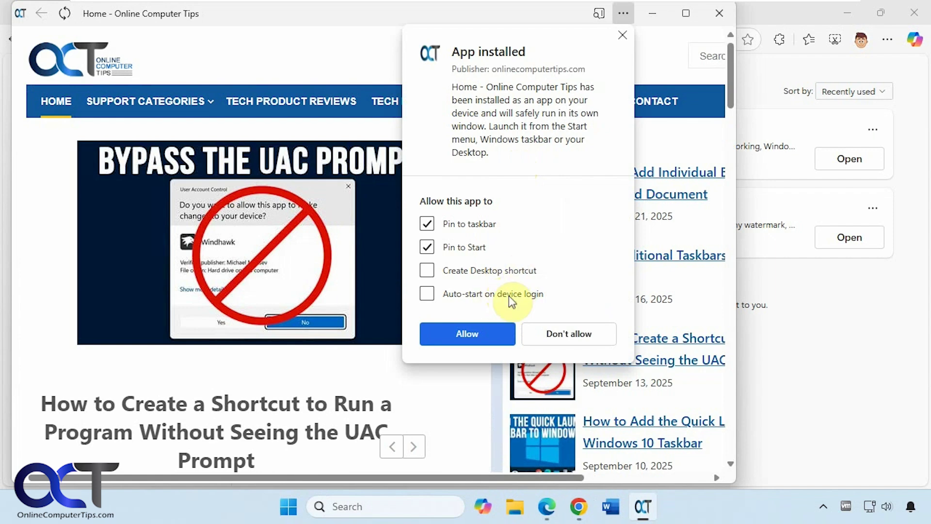
pyautogui.click(477, 335)
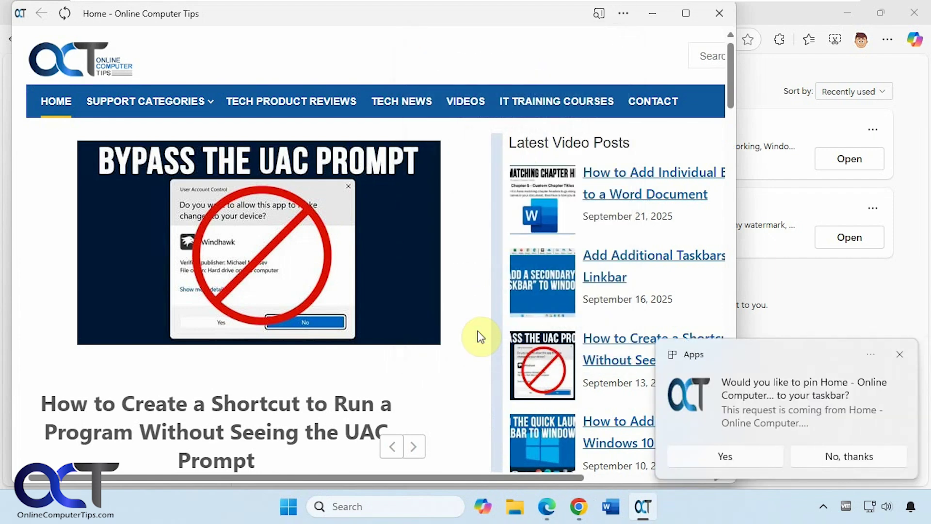
pyautogui.click(707, 456)
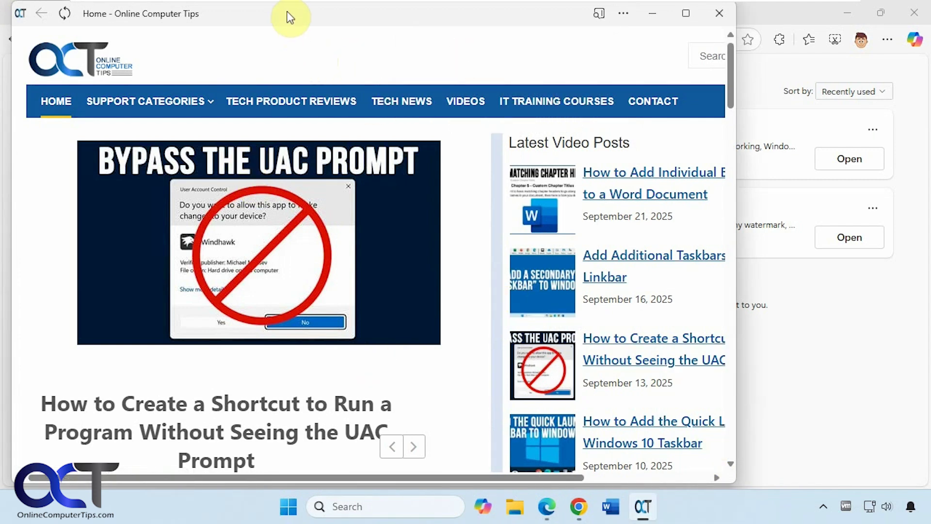
# Open the book chapter headers article, then close the app and relaunch it from the taskbar.
pyautogui.click(609, 175)
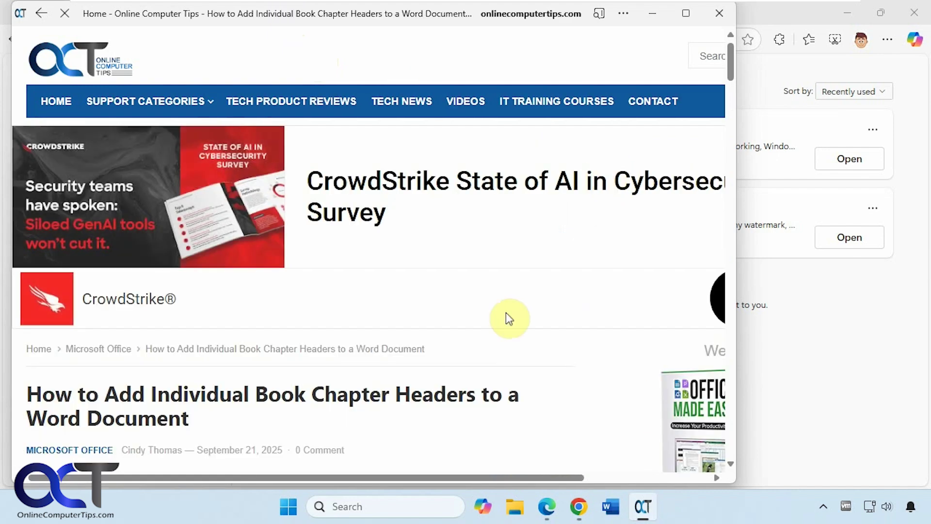
pyautogui.scroll(-4, 504, 320)
pyautogui.scroll(4, 504, 333)
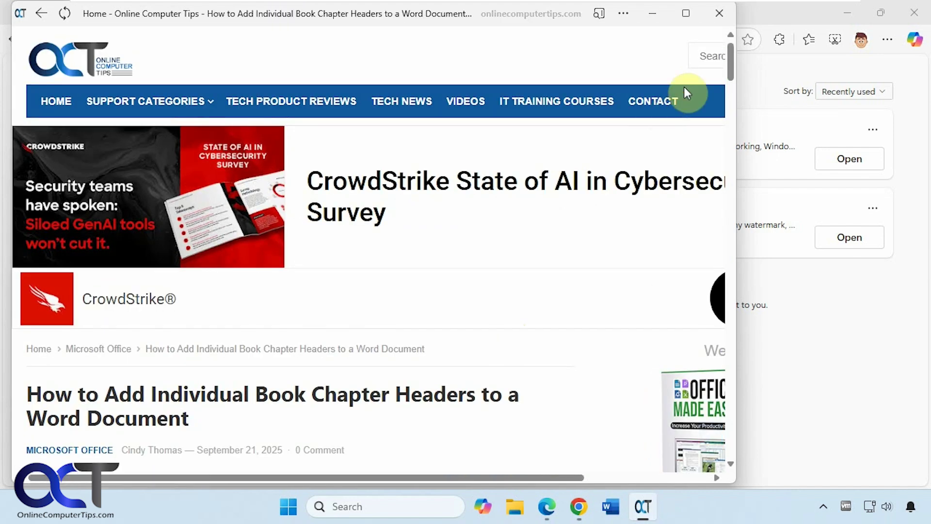
pyautogui.click(719, 13)
pyautogui.click(647, 499)
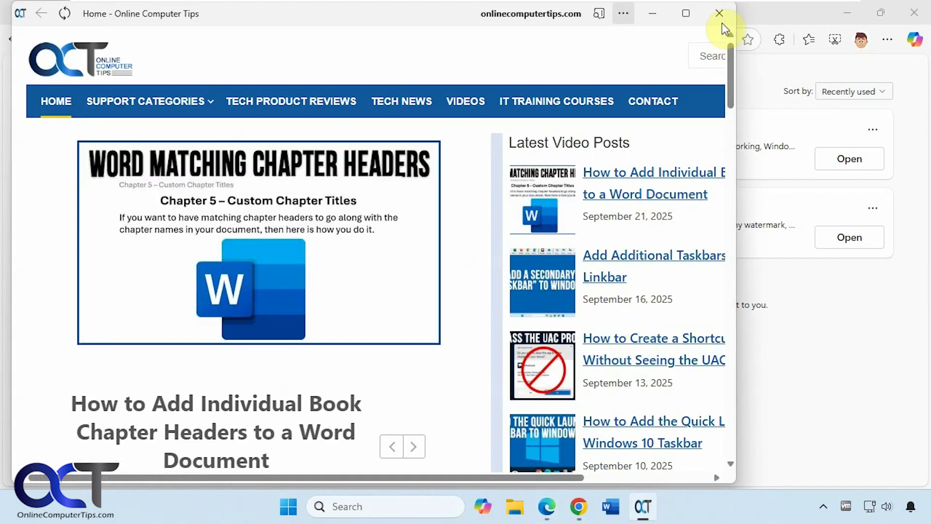
# Close the Online Computer Tips app window and unpin its icon from the taskbar.
pyautogui.click(719, 13)
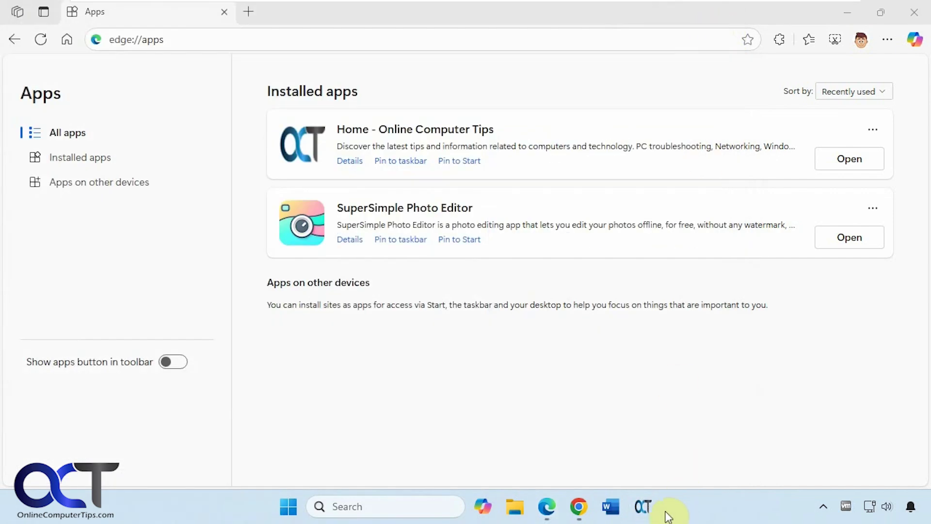
pyautogui.rightClick(643, 506)
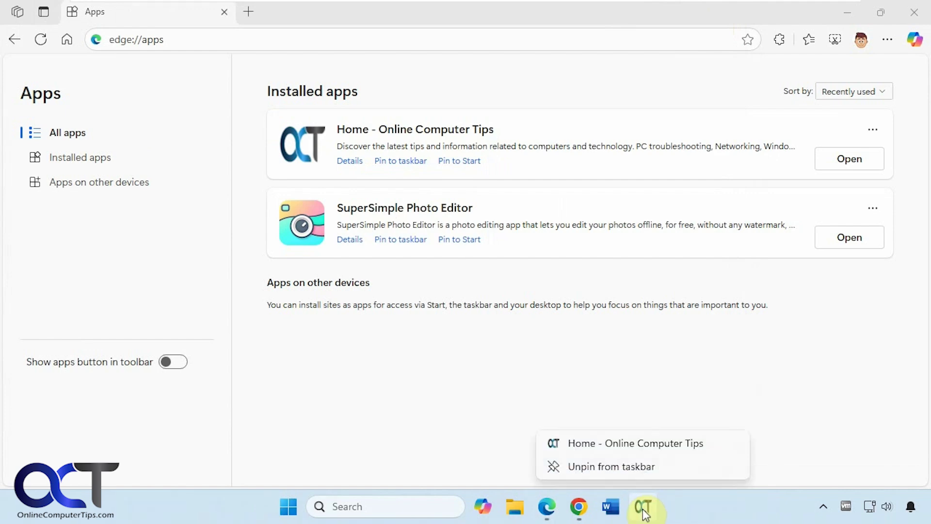
pyautogui.click(639, 465)
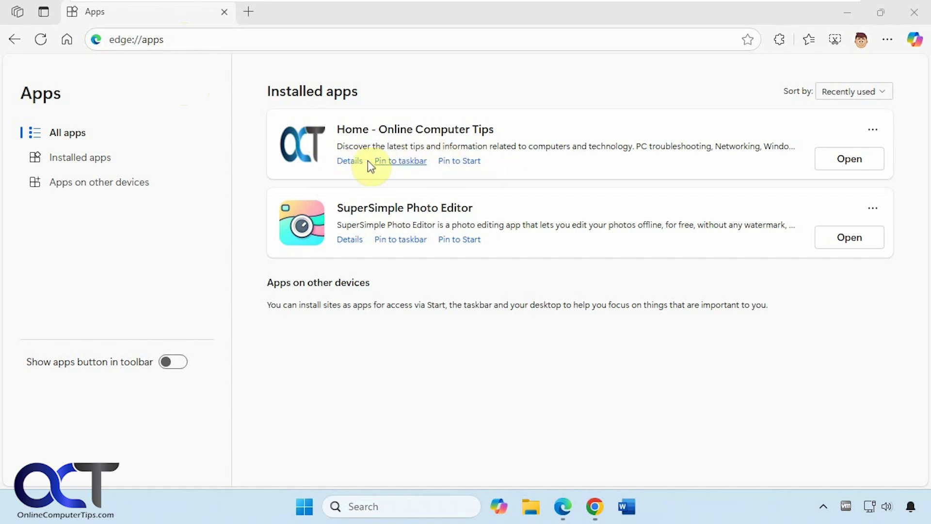
# Uninstall the Online Computer Tips app from edge://apps, also clearing its data.
pyautogui.click(872, 140)
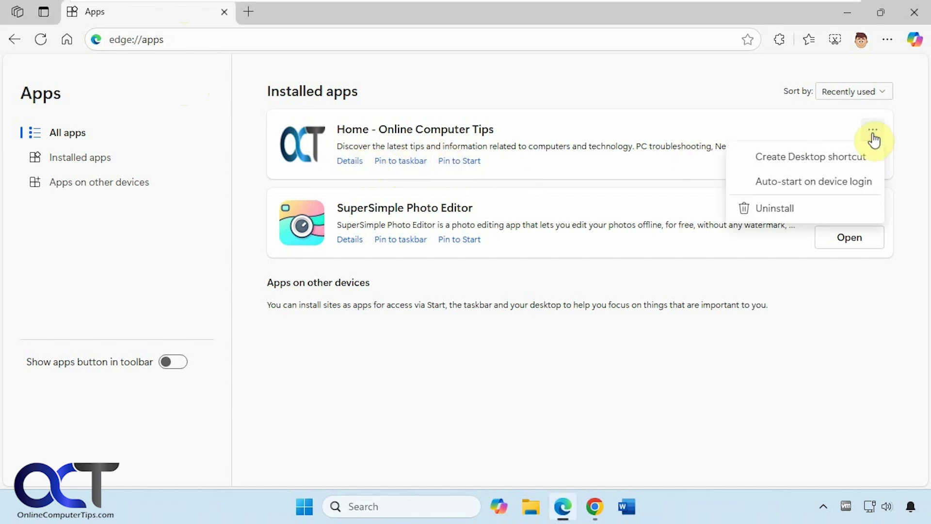
pyautogui.click(777, 208)
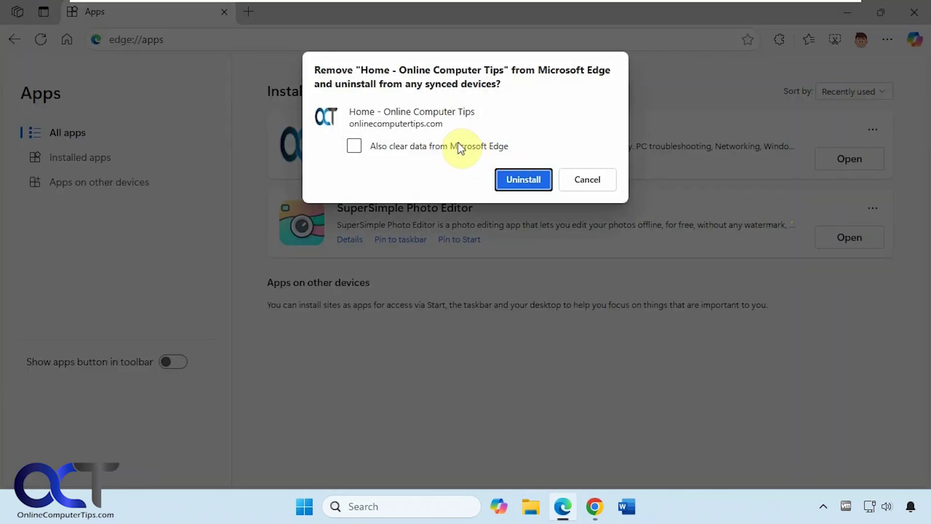
pyautogui.click(460, 147)
pyautogui.click(520, 180)
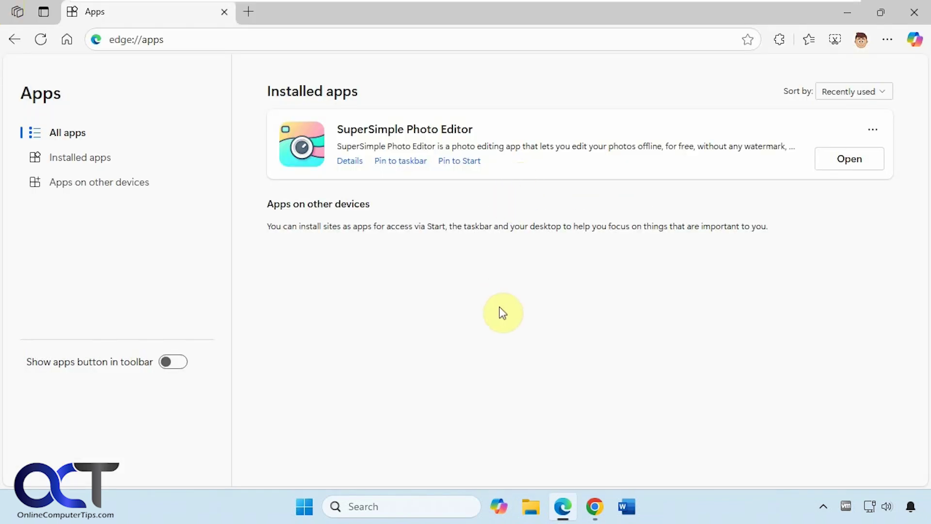
# Look through Edge's More tools > Apps submenu, then close the menus on the apps page.
pyautogui.click(888, 40)
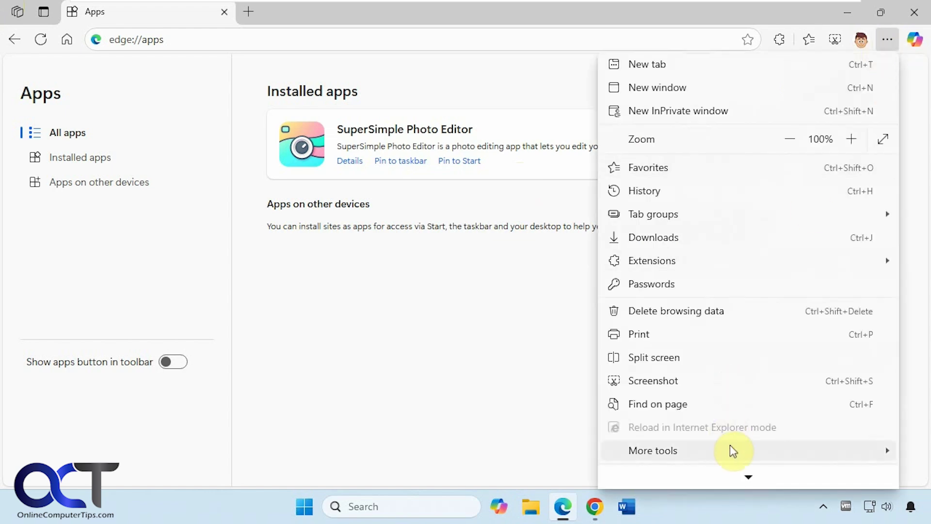
pyautogui.moveTo(733, 451)
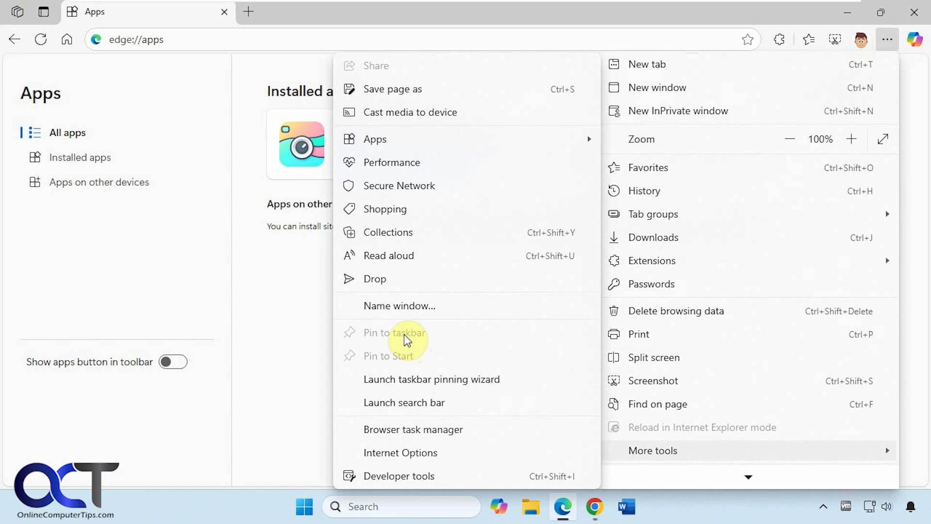
pyautogui.moveTo(391, 141)
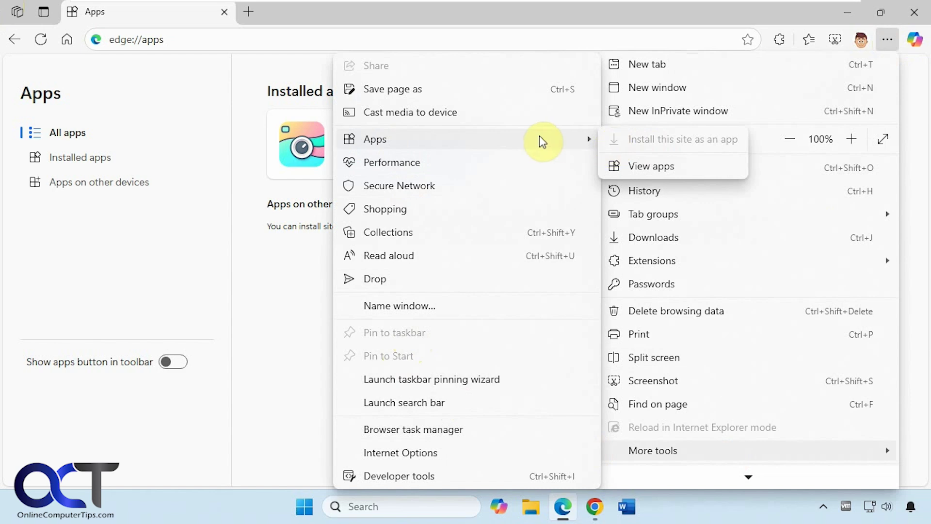
pyautogui.click(276, 272)
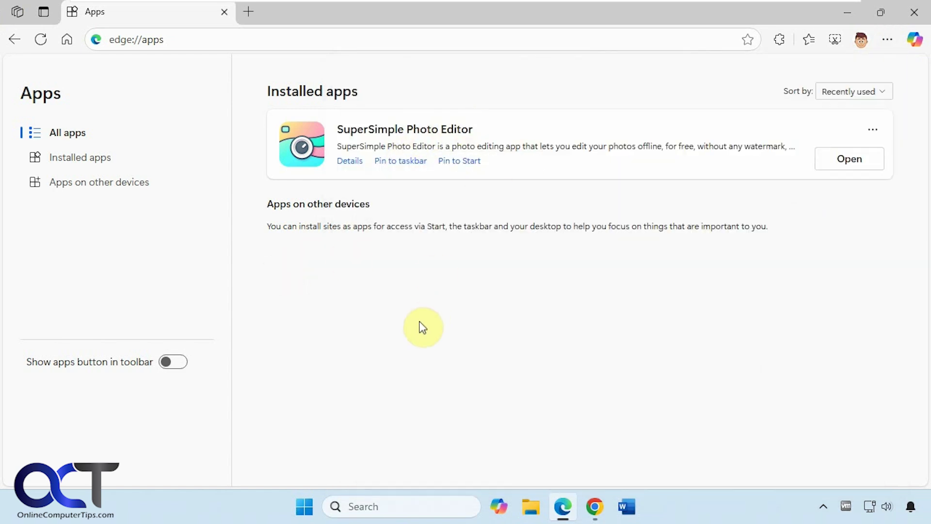
# Switch to Chrome and create a 'Home - Online Computer Tips' desktop shortcut via Cast, save, and share.
pyautogui.click(595, 506)
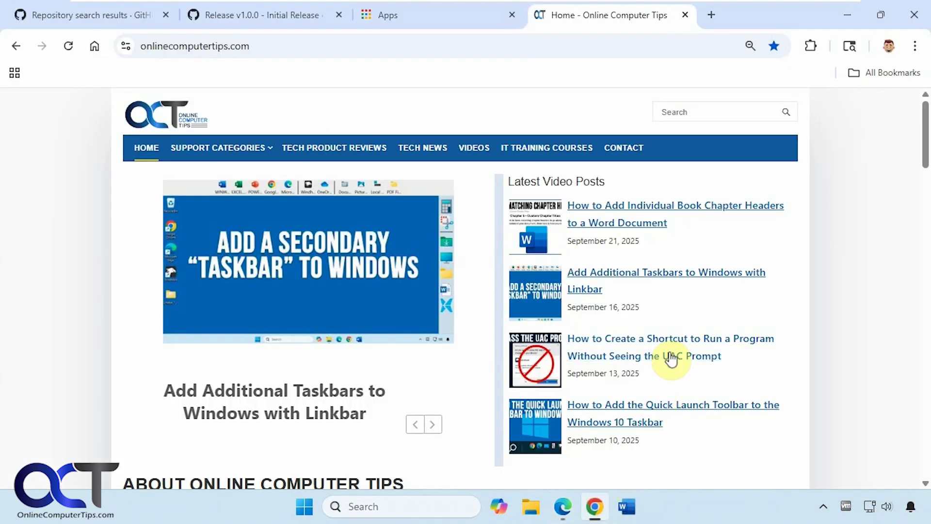
pyautogui.click(915, 45)
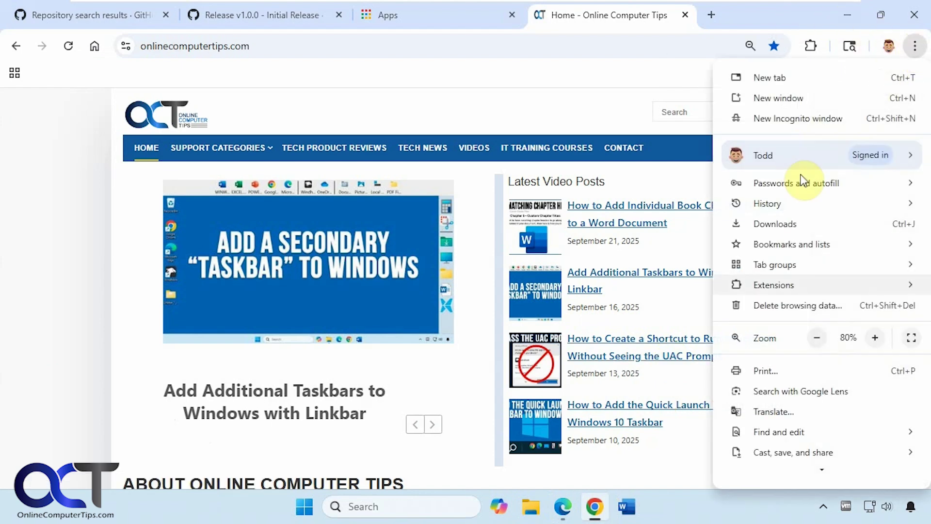
pyautogui.scroll(-2, 819, 473)
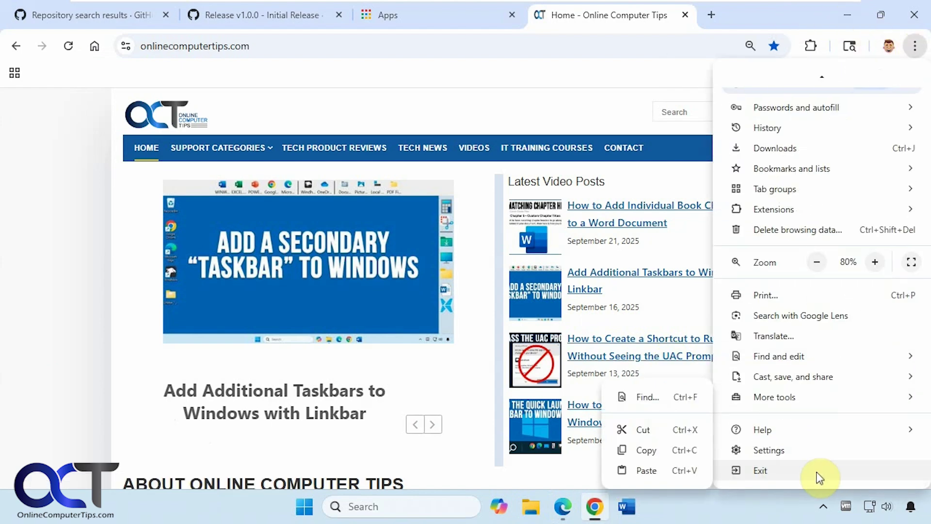
pyautogui.moveTo(784, 382)
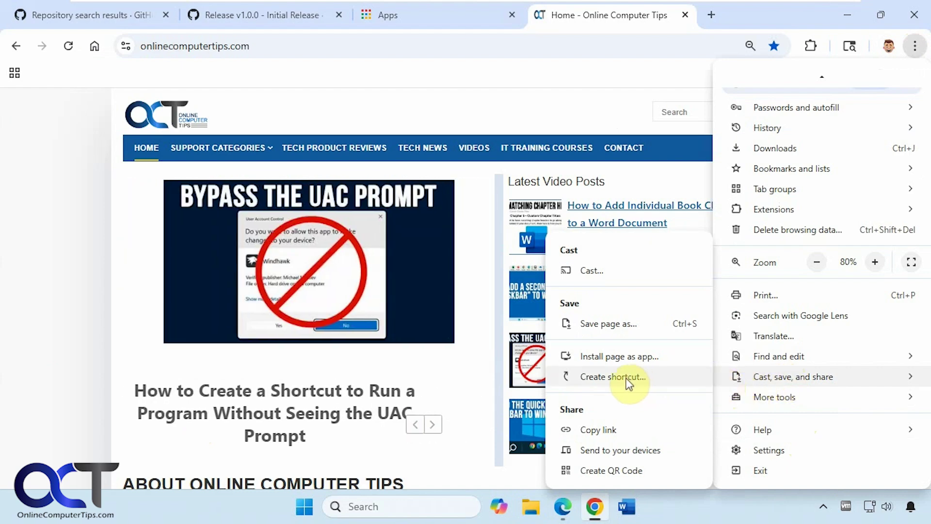
pyautogui.click(626, 376)
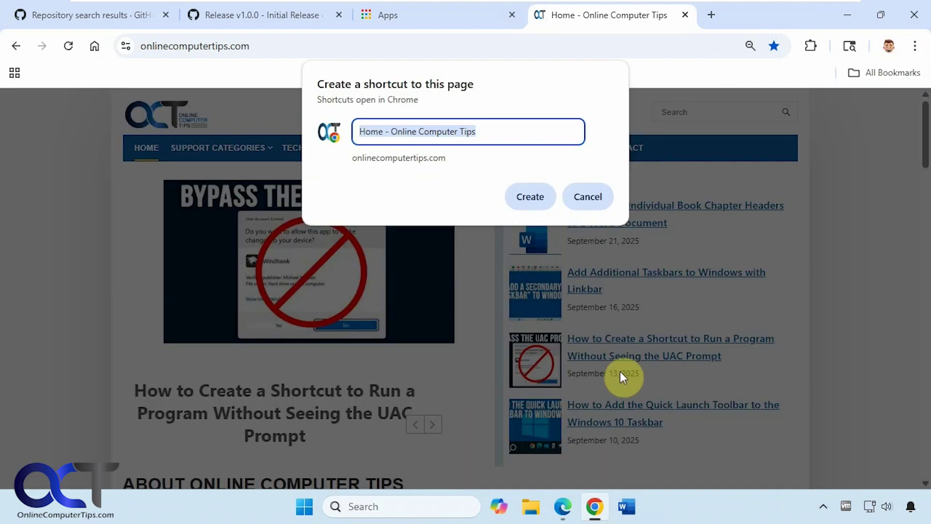
pyautogui.click(525, 196)
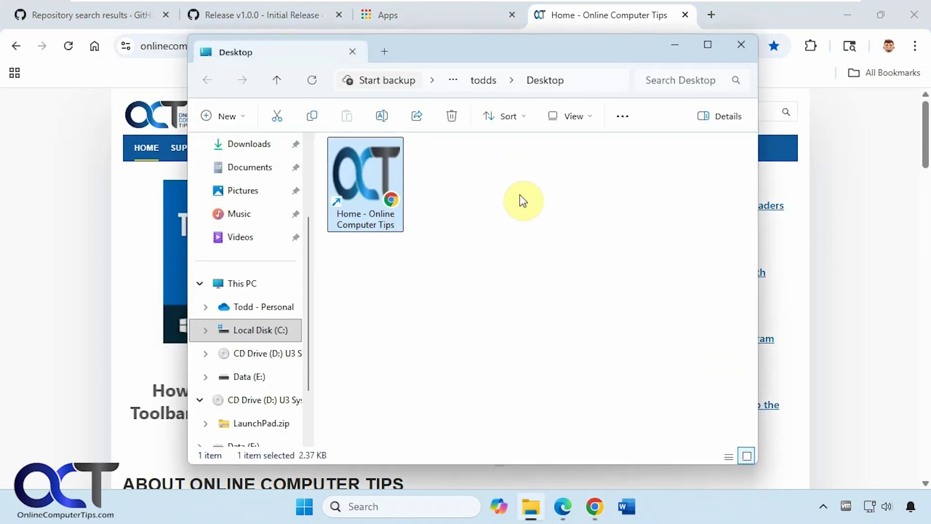
pyautogui.rightClick(371, 200)
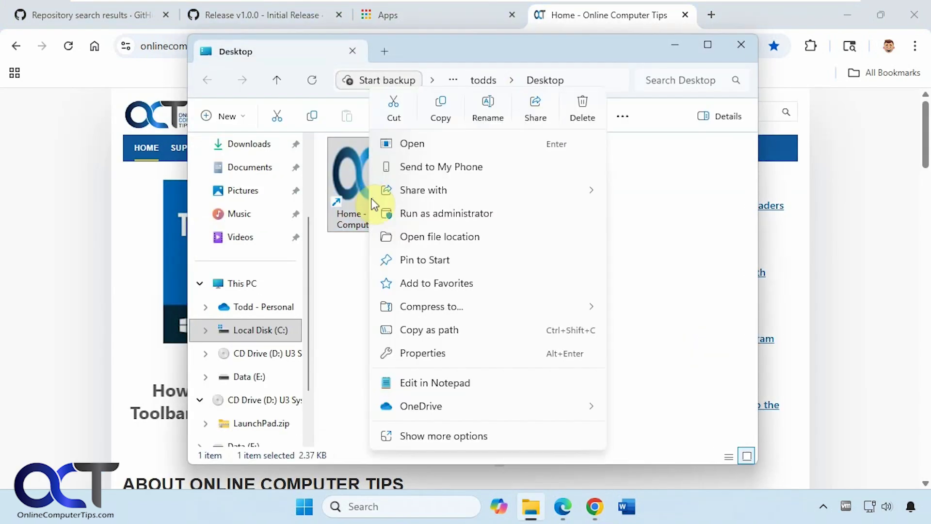
pyautogui.click(424, 351)
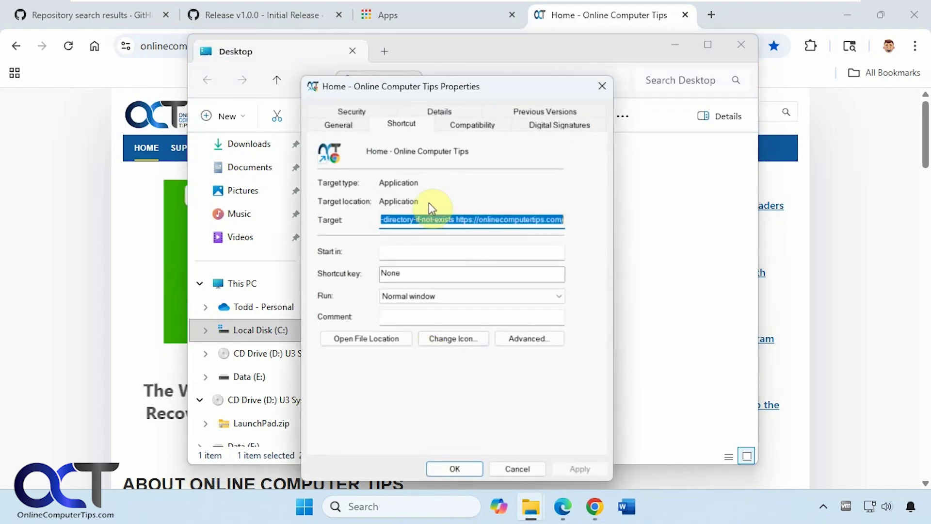
pyautogui.moveTo(439, 219); pyautogui.dragTo(386, 210)
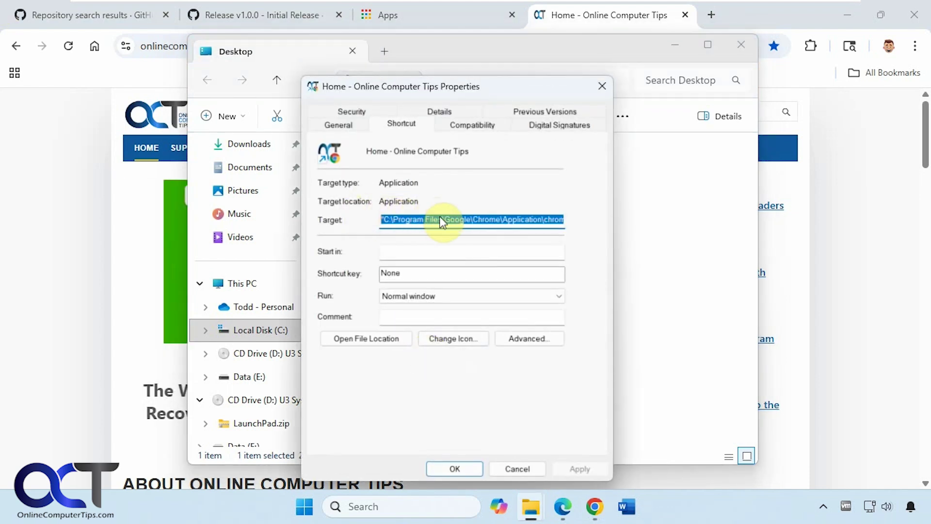
pyautogui.click(512, 467)
pyautogui.rightClick(376, 193)
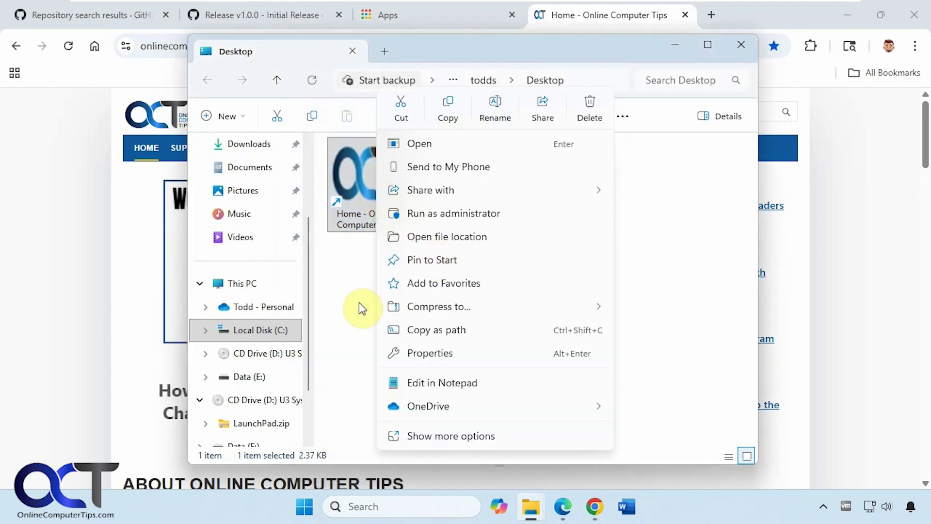
pyautogui.click(374, 218)
pyautogui.moveTo(374, 218); pyautogui.dragTo(651, 520)
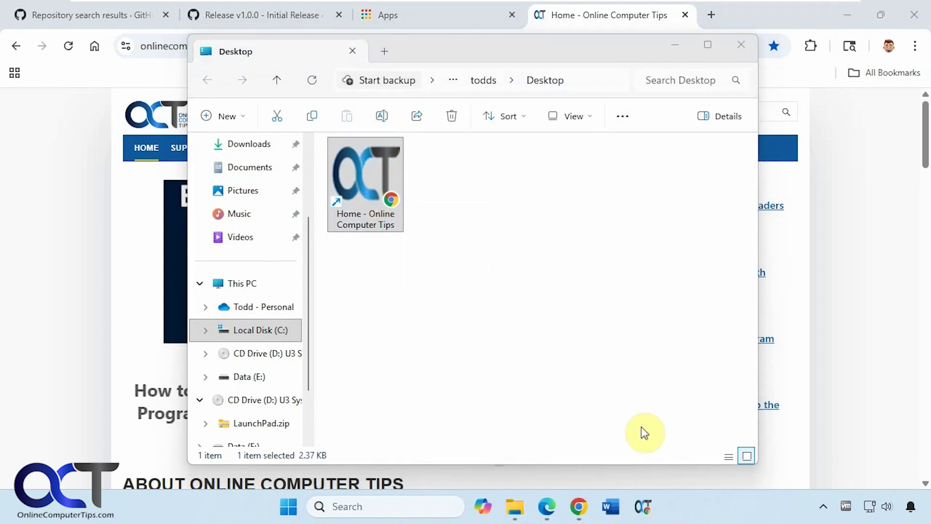
pyautogui.rightClick(649, 505)
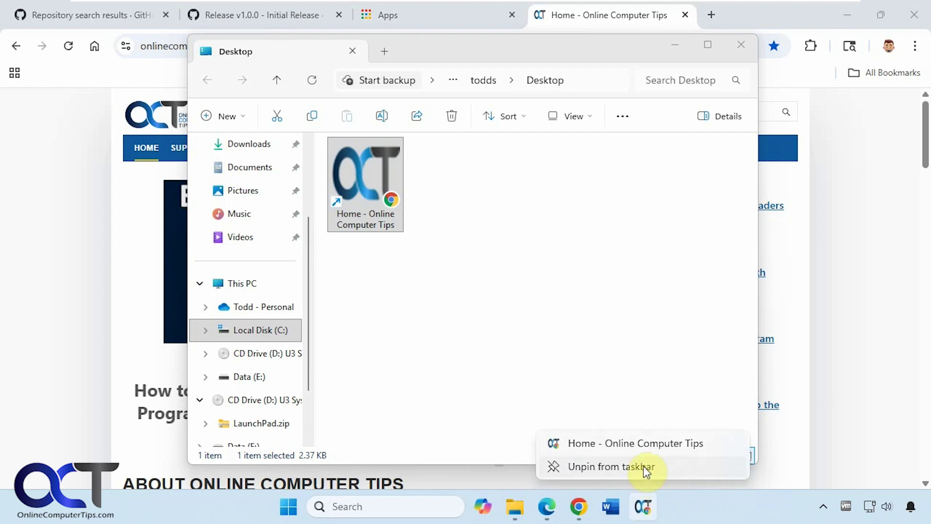
pyautogui.click(645, 467)
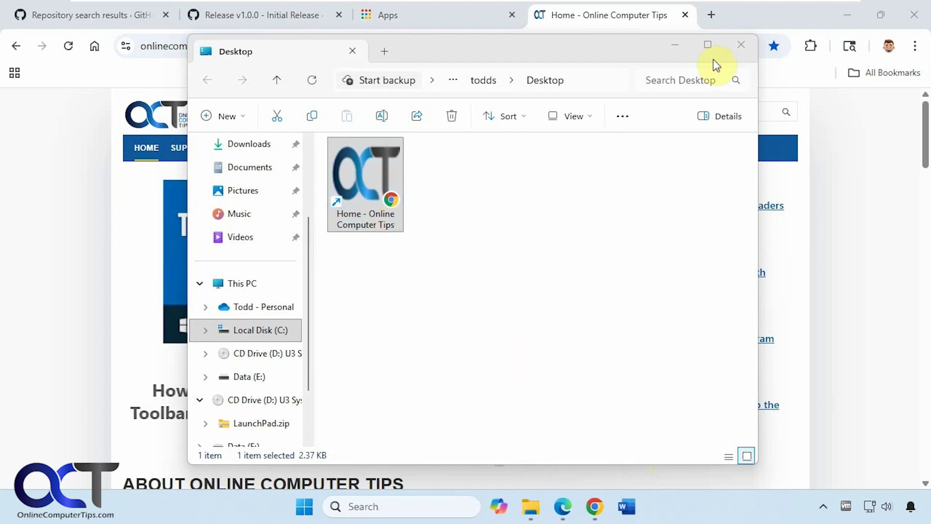
# Close File Explorer and install Online Computer Tips as an app from Chrome's menu.
pyautogui.click(741, 45)
pyautogui.click(915, 46)
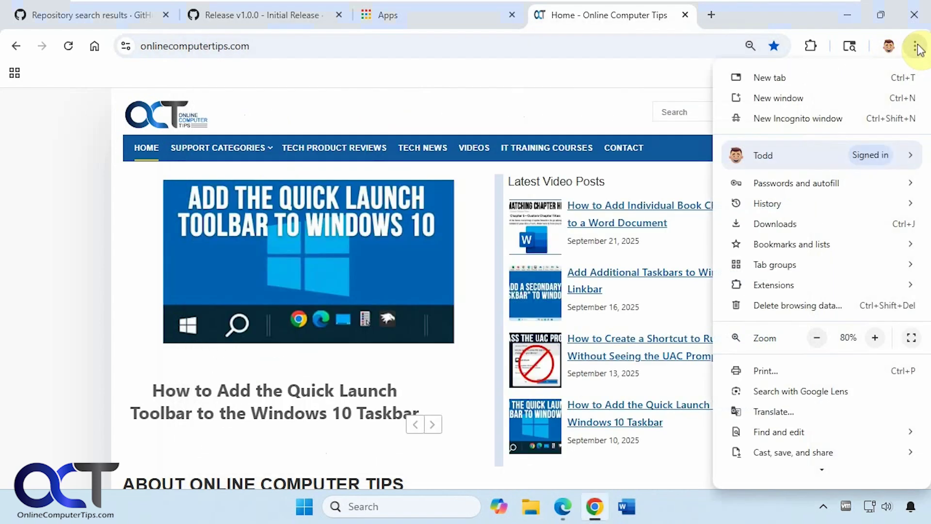
pyautogui.scroll(-2, 810, 452)
pyautogui.moveTo(798, 394)
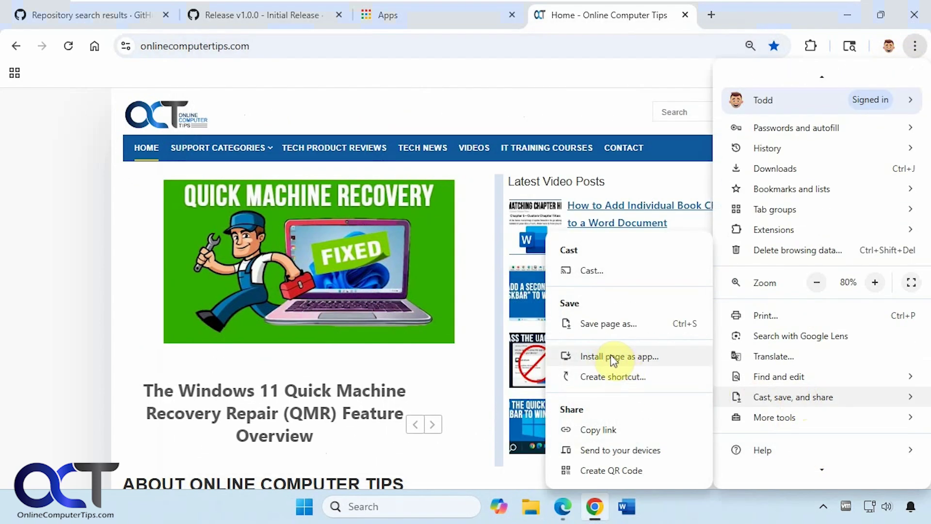
pyautogui.click(615, 359)
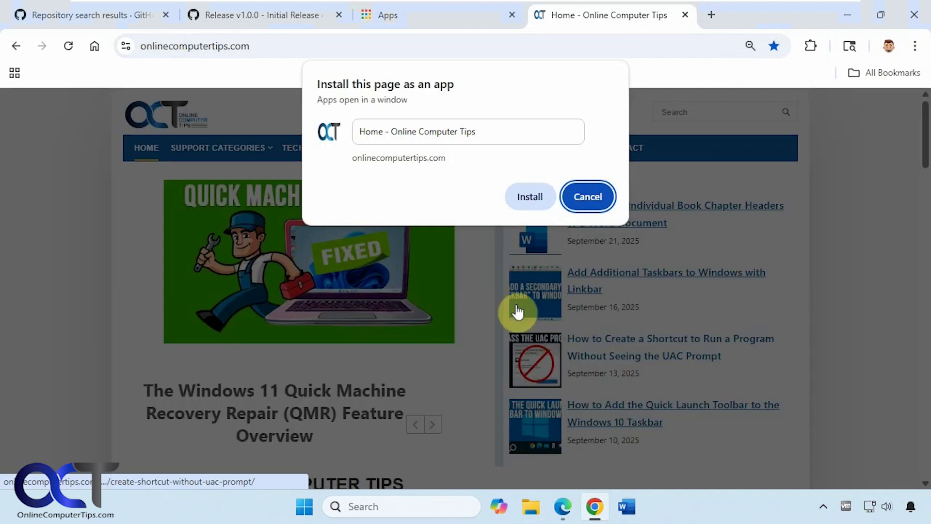
pyautogui.click(531, 197)
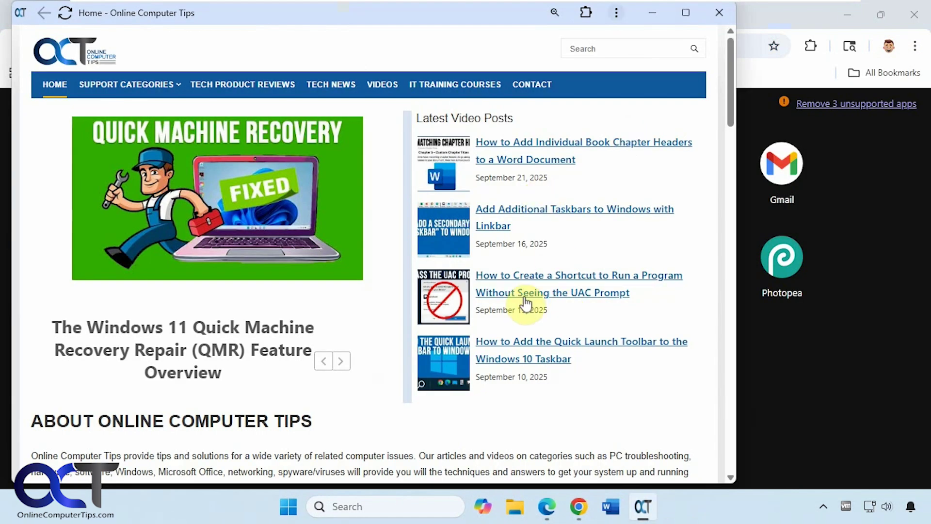
# Pin the running Online Computer Tips app's icon to the taskbar.
pyautogui.rightClick(643, 506)
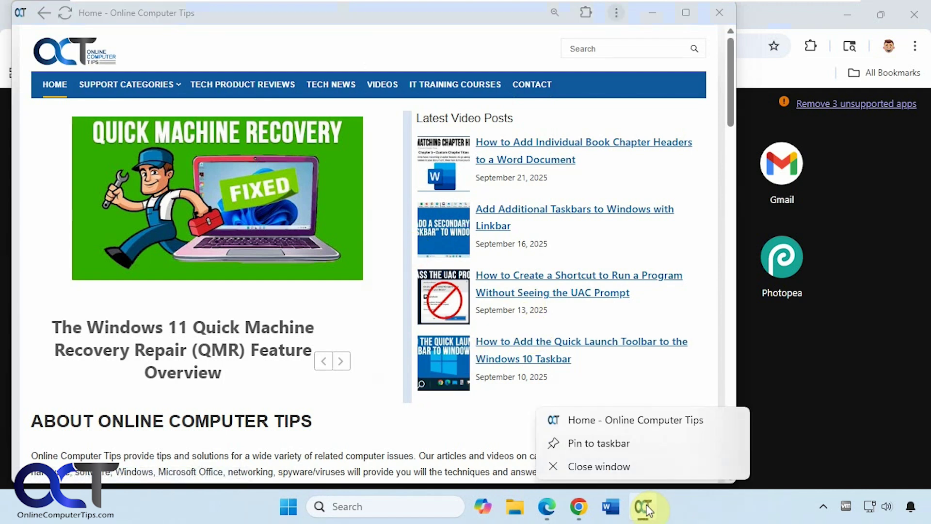
pyautogui.click(607, 445)
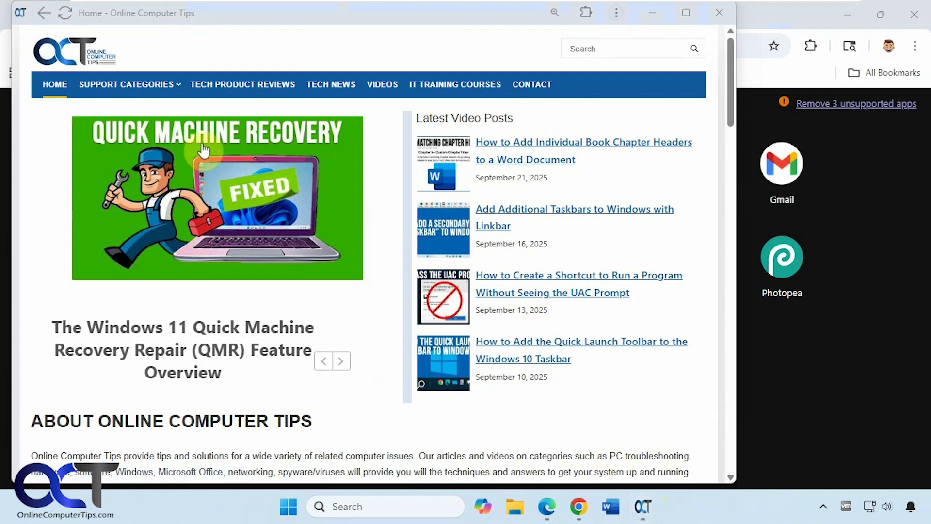
pyautogui.moveTo(170, 84)
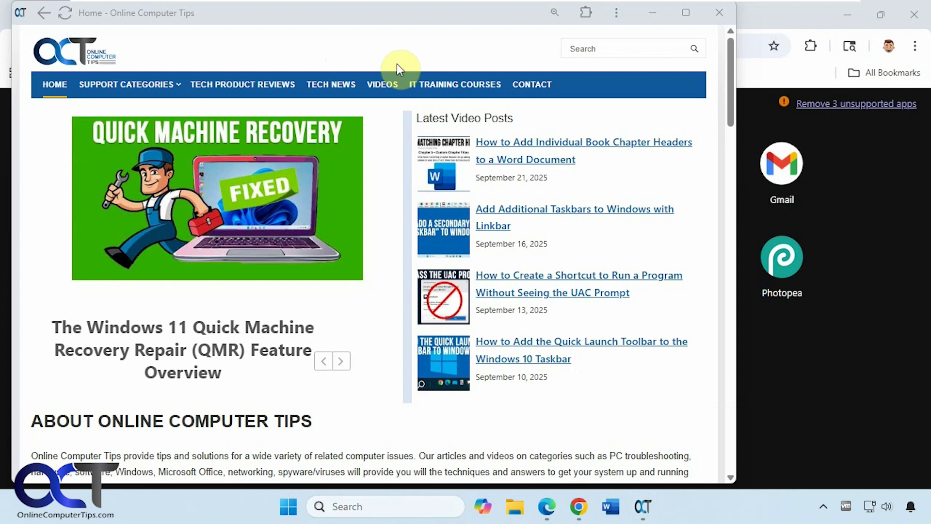
# Expand the Chrome Apps folder in the Start menu's All apps list.
pyautogui.click(289, 506)
pyautogui.click(637, 124)
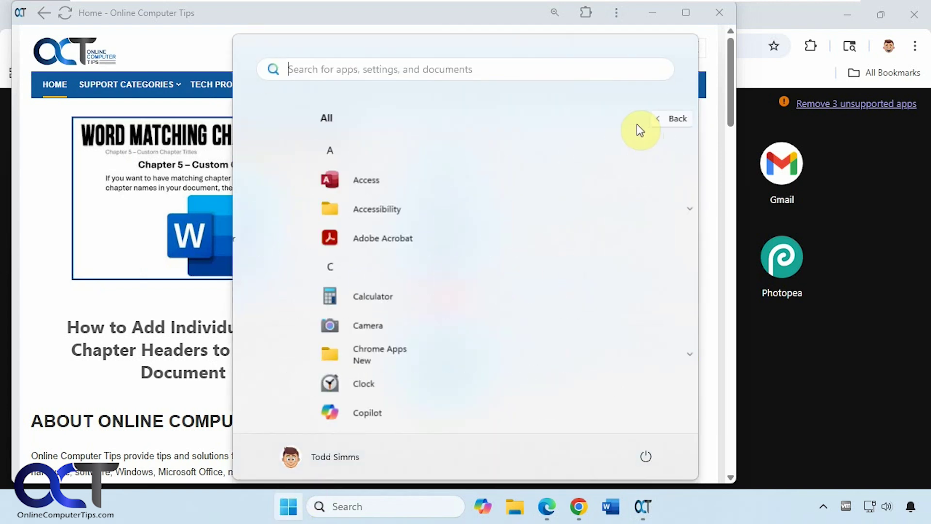
pyautogui.scroll(-1, 474, 287)
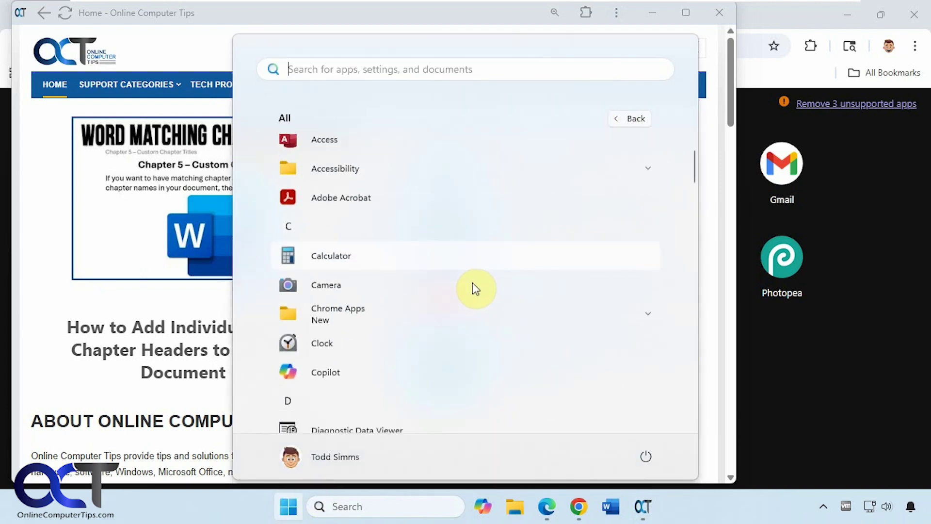
pyautogui.click(385, 312)
pyautogui.scroll(-1, 382, 312)
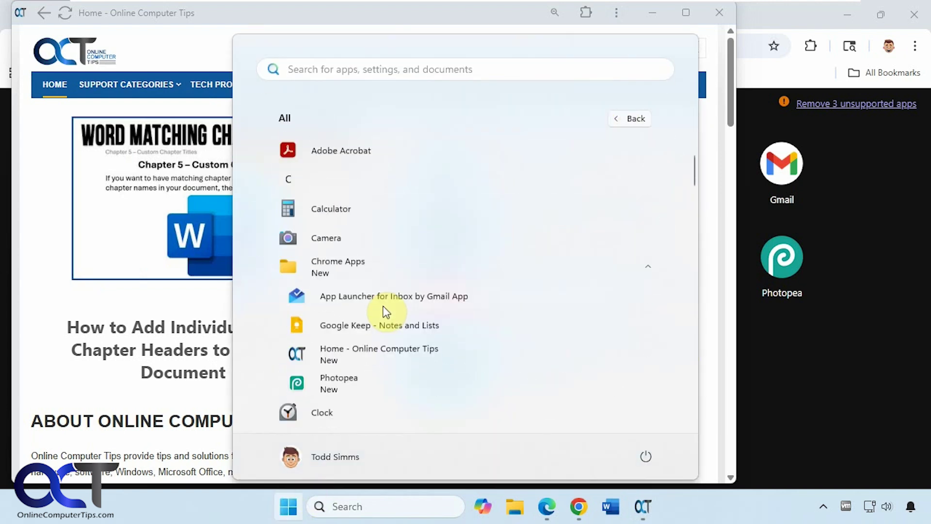
# View the Home - Online Computer Tips app's More options, then close the Start menu.
pyautogui.rightClick(389, 358)
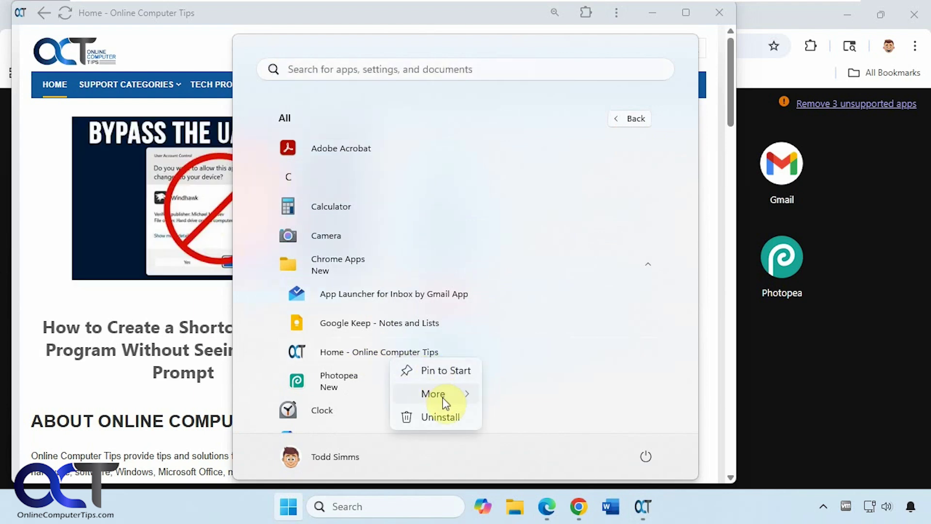
pyautogui.moveTo(443, 399)
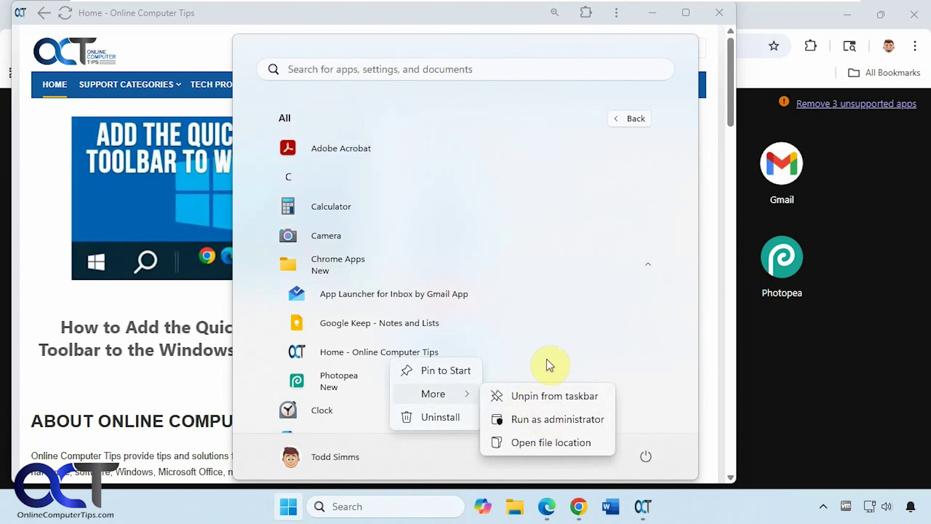
pyautogui.click(786, 450)
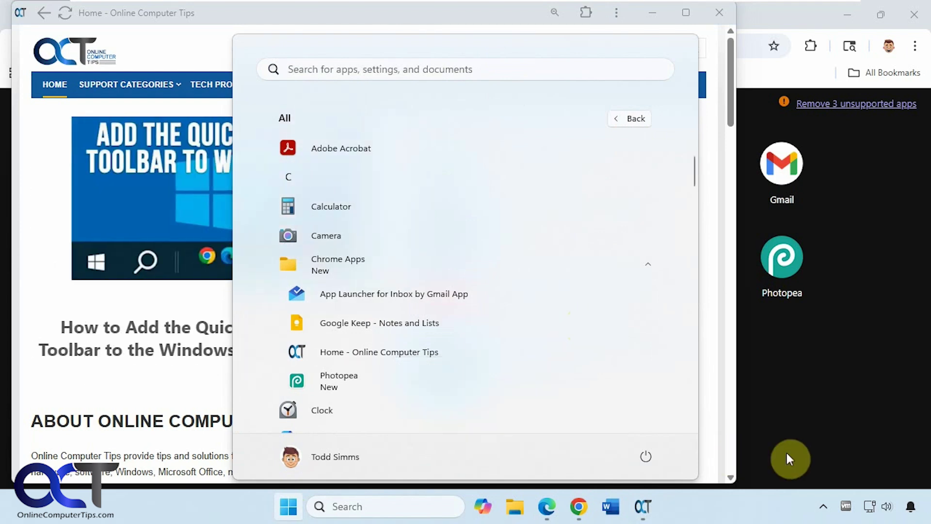
pyautogui.click(786, 450)
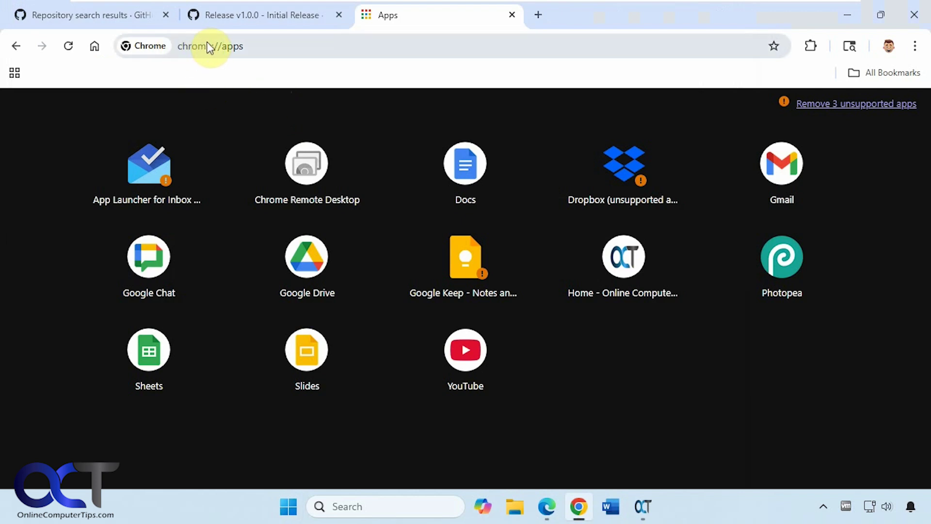
# Uninstall Home - Online Computer Tips from chrome://apps, also removing its data from Chrome.
pyautogui.rightClick(619, 274)
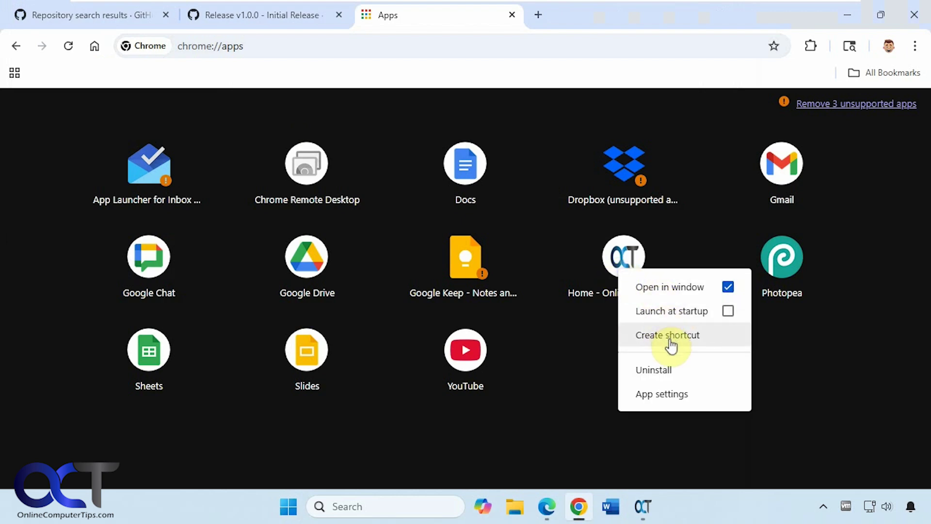
pyautogui.click(665, 371)
pyautogui.click(423, 150)
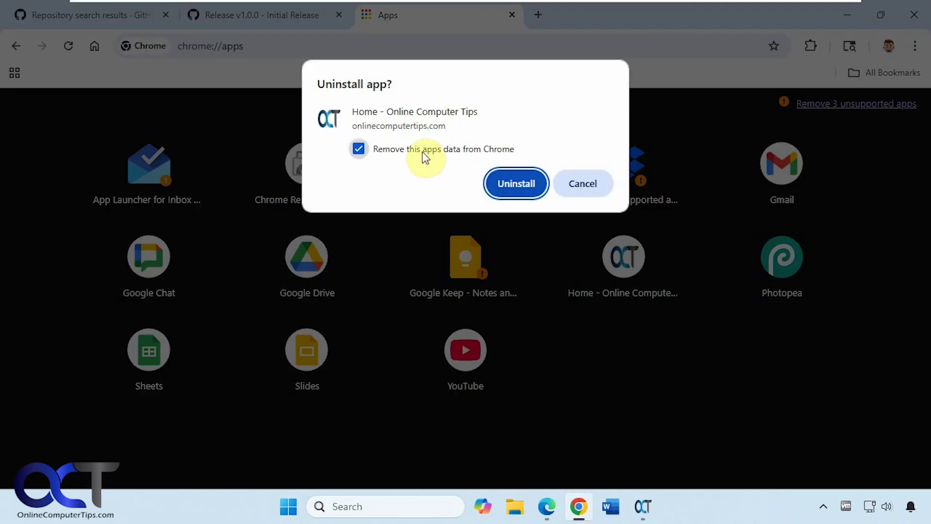
pyautogui.click(510, 182)
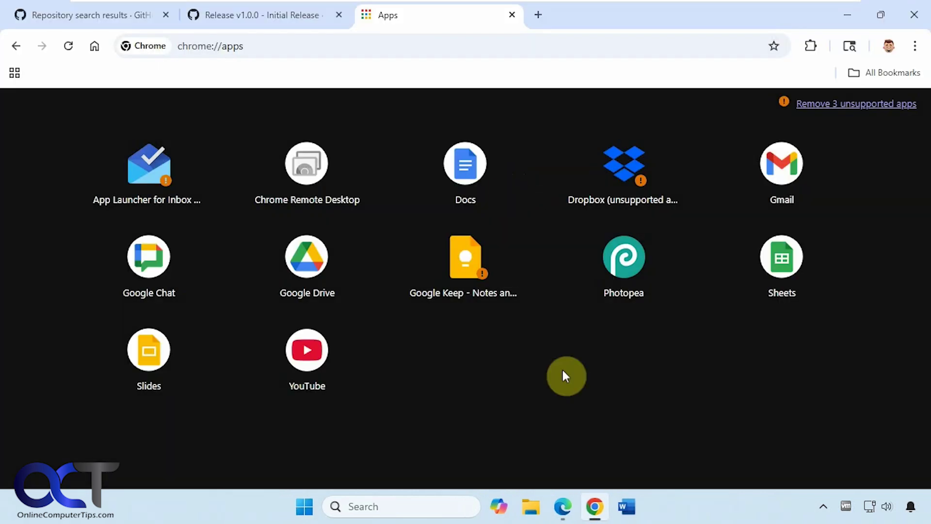
# Load onlinecomputertips.com in a new Edge tab.
pyautogui.click(565, 507)
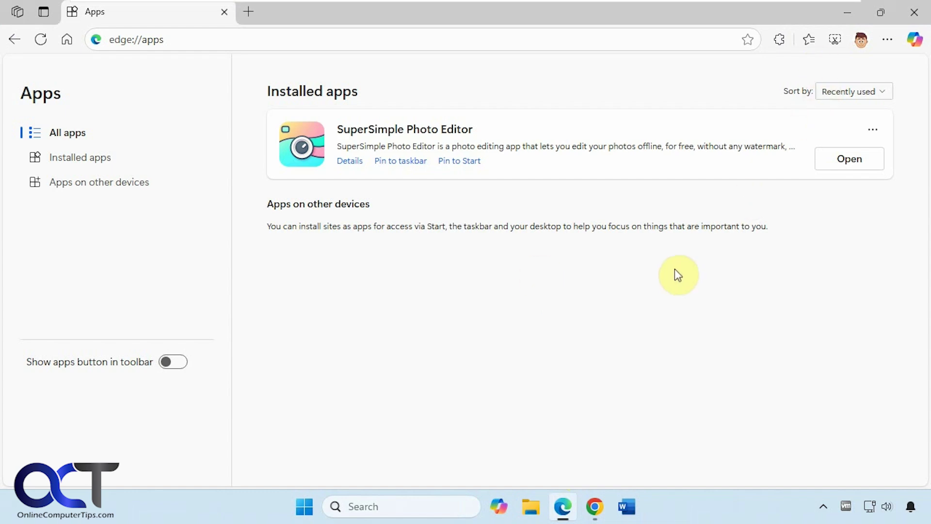
pyautogui.click(249, 11)
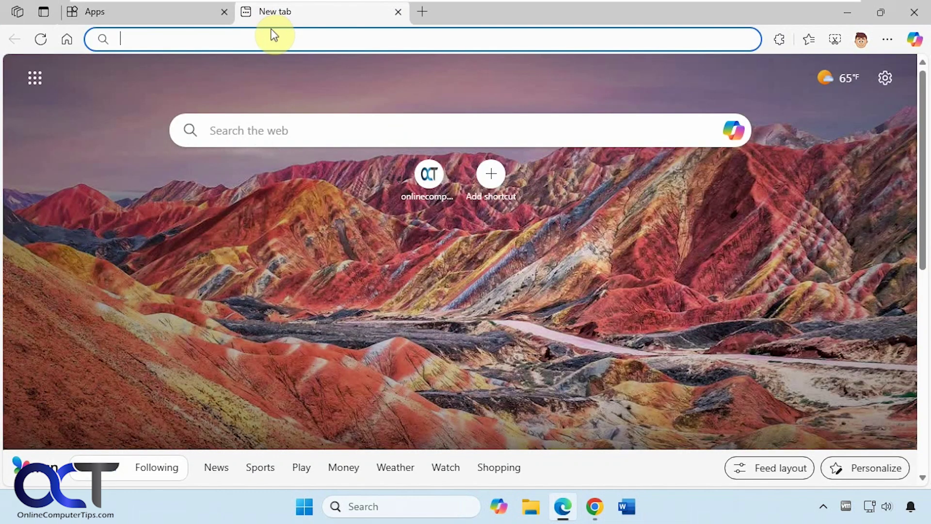
pyautogui.write('on')
pyautogui.press('Return')
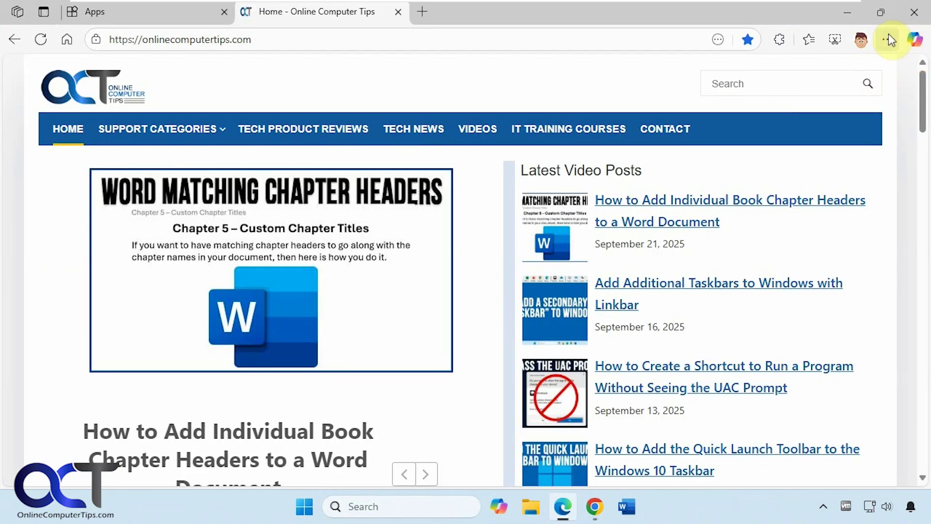
# Look up the install-as-app options under Edge's More tools > Apps menu.
pyautogui.click(887, 39)
pyautogui.scroll(-2, 707, 442)
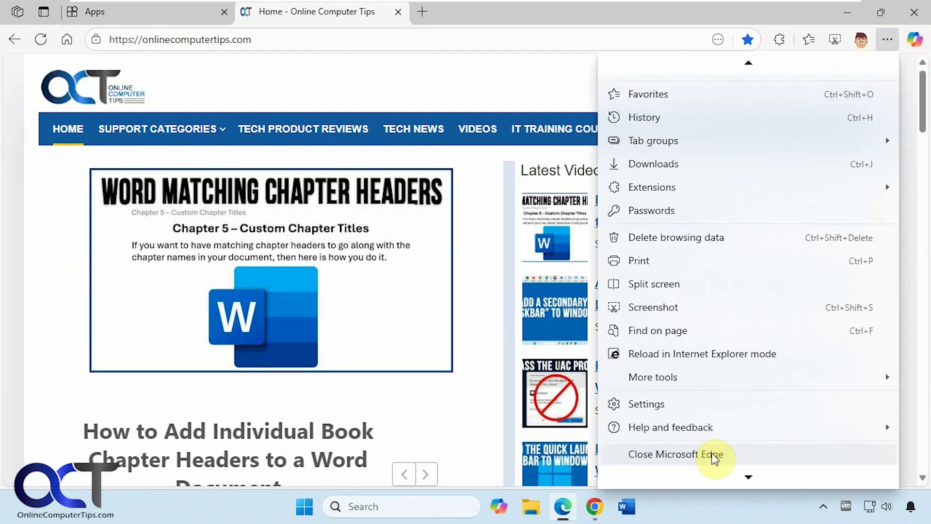
pyautogui.moveTo(675, 383)
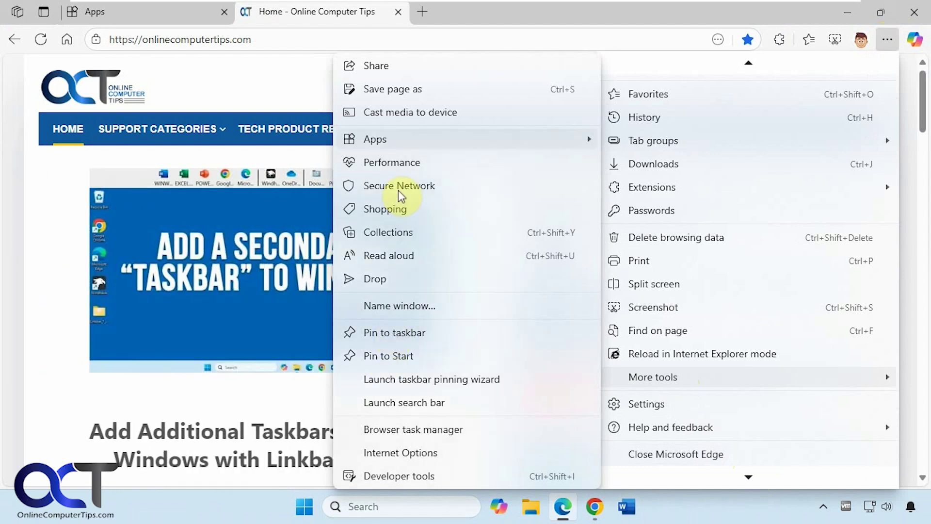
pyautogui.moveTo(384, 142)
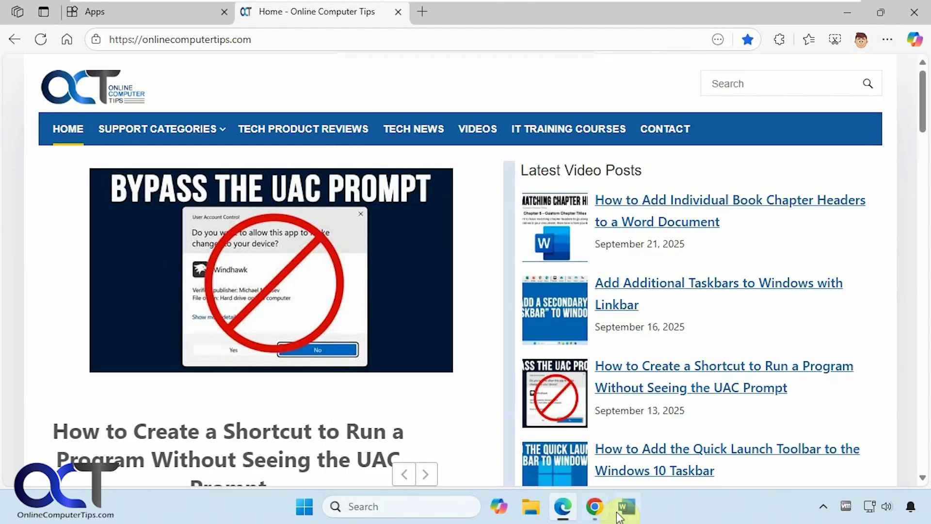
# Load the Online Computer Tips home page in a new Chrome tab.
pyautogui.click(594, 506)
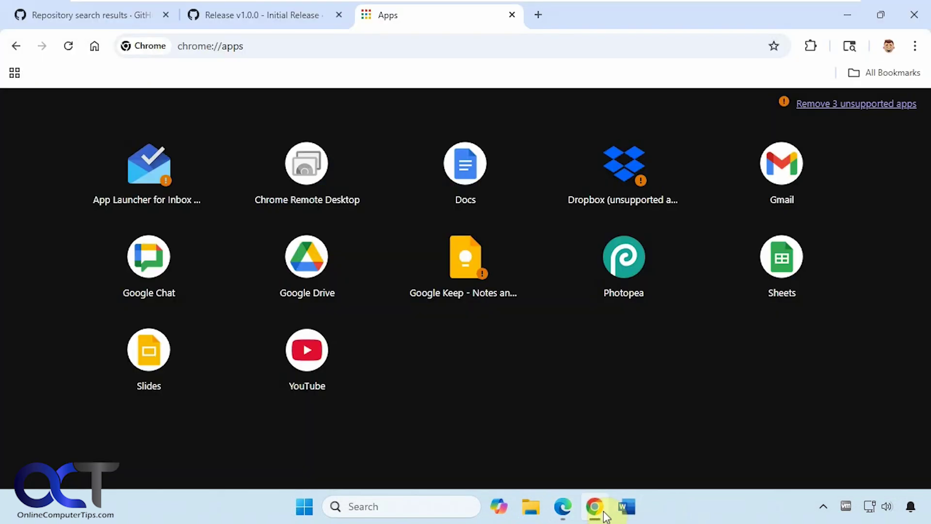
pyautogui.click(538, 14)
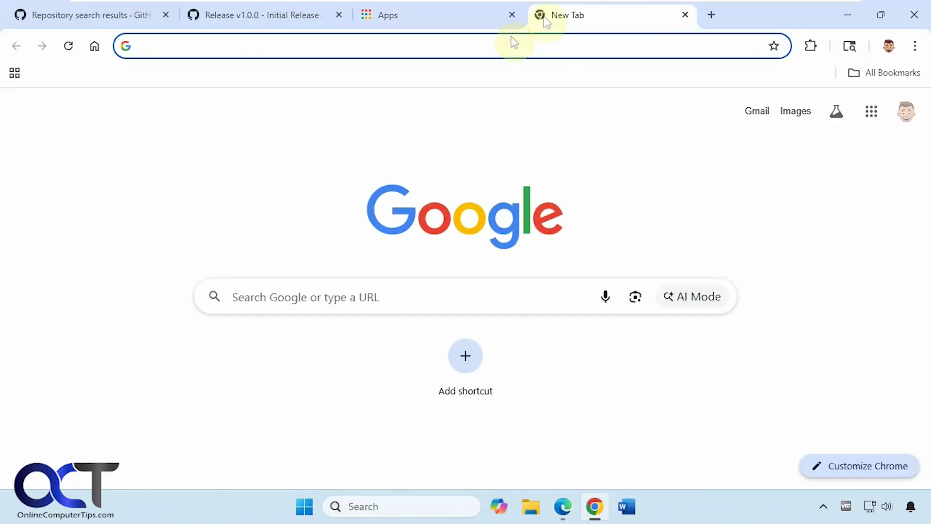
pyautogui.write('online')
pyautogui.press('Return')
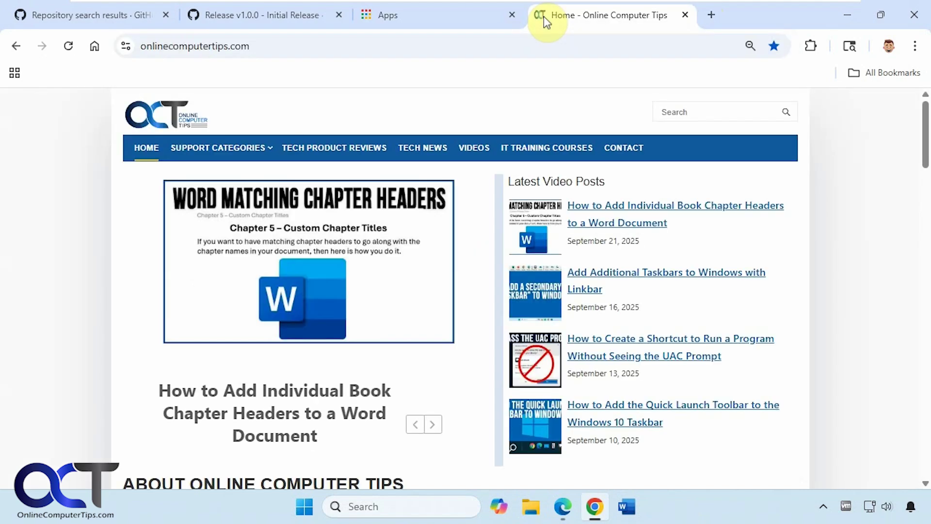
# Review Chrome's Cast, save, and share options, then dismiss the menu unchanged.
pyautogui.click(915, 45)
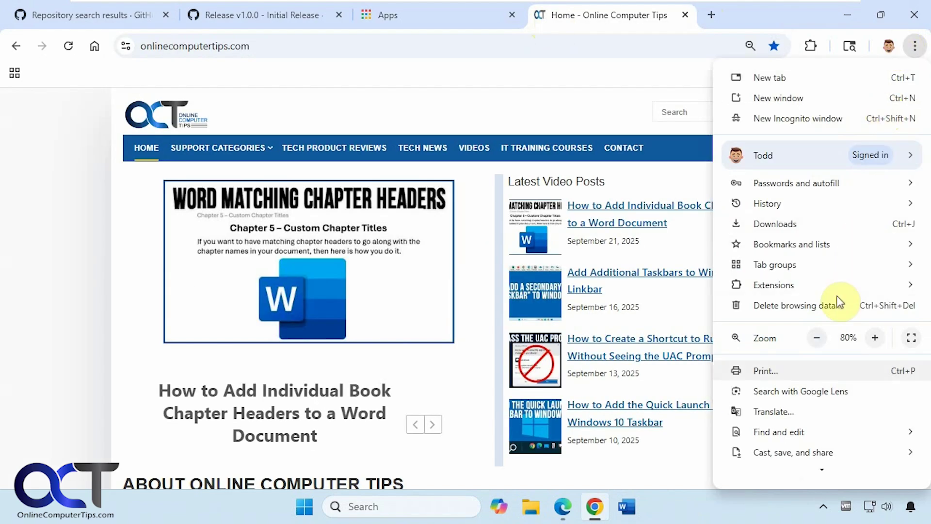
pyautogui.moveTo(821, 466)
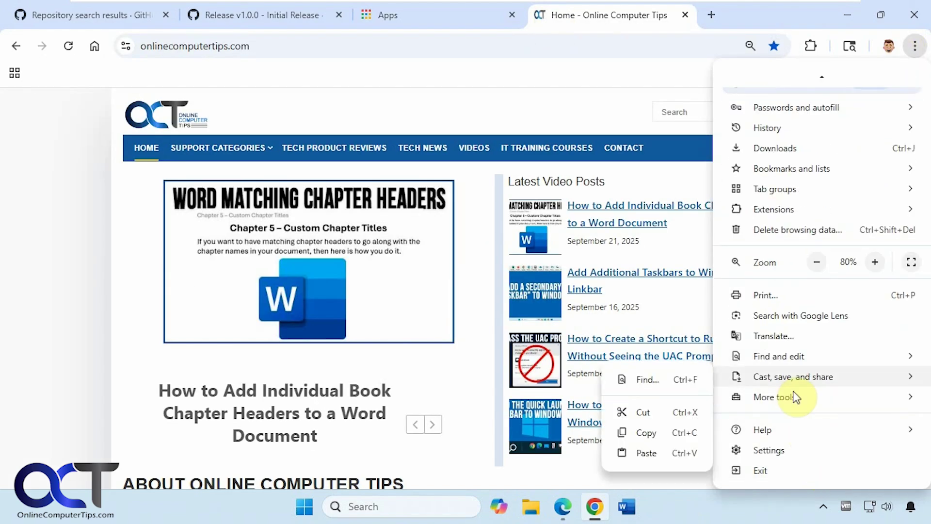
pyautogui.moveTo(794, 385)
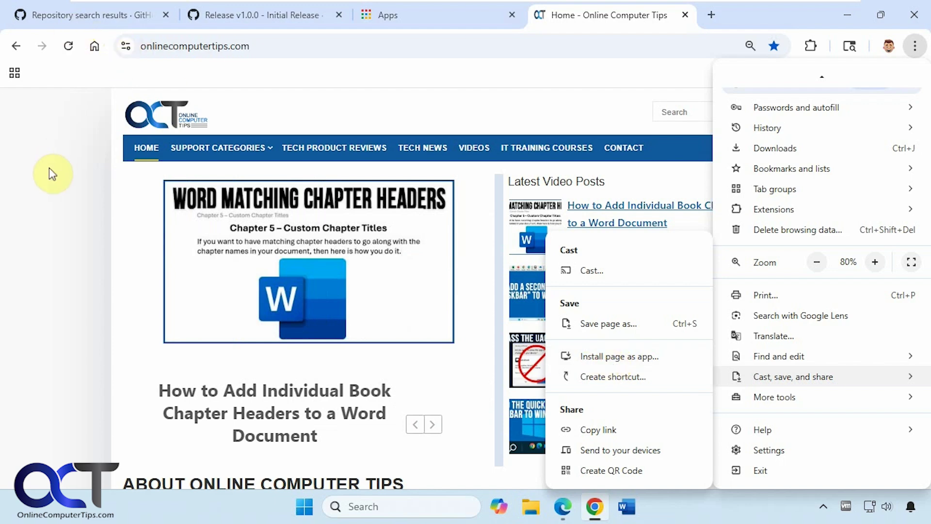
pyautogui.click(696, 514)
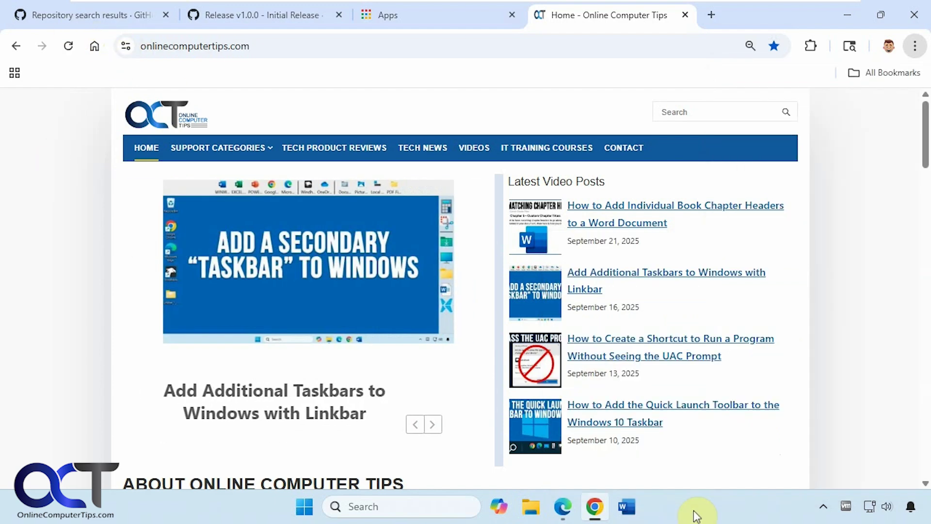